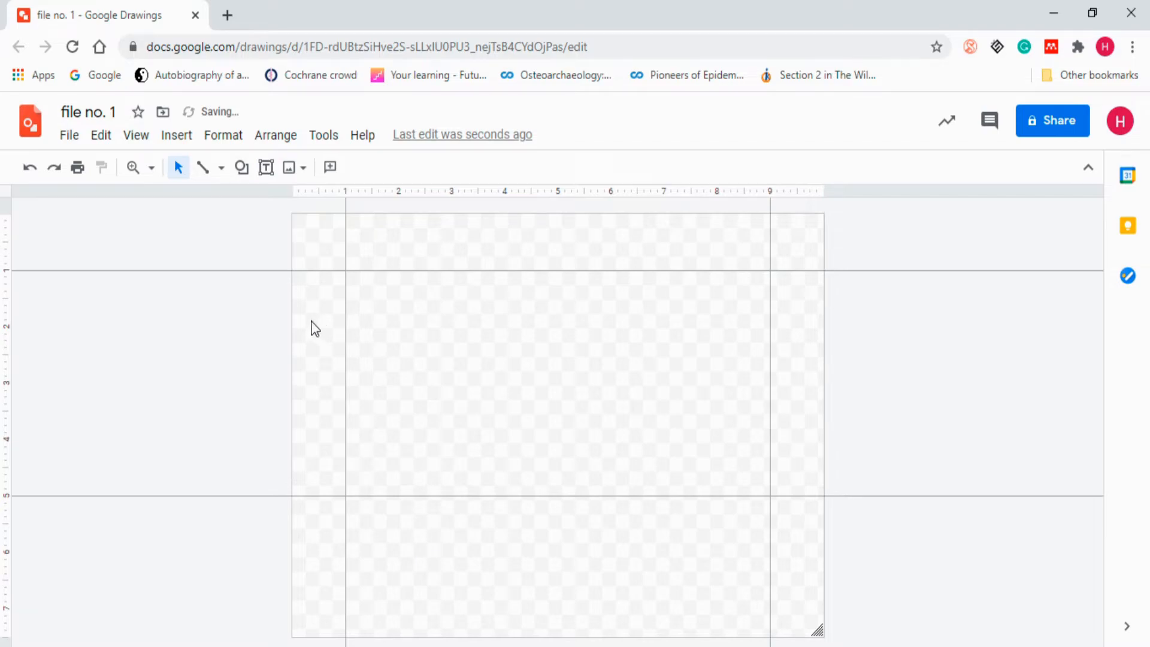
Draw a horizontal straight line just below the upper horizontal guide, spanning about 1.8 to 4.7 on the horizontal ruler.
left_click(174, 136)
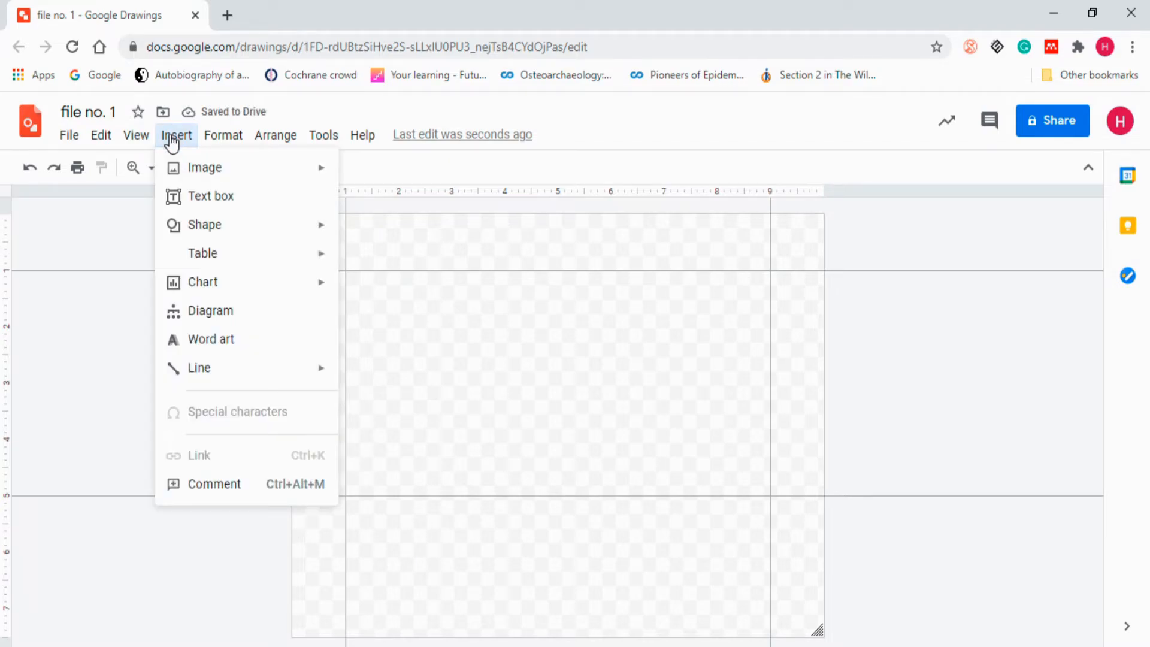
mouse_move(228, 370)
left_click(402, 373)
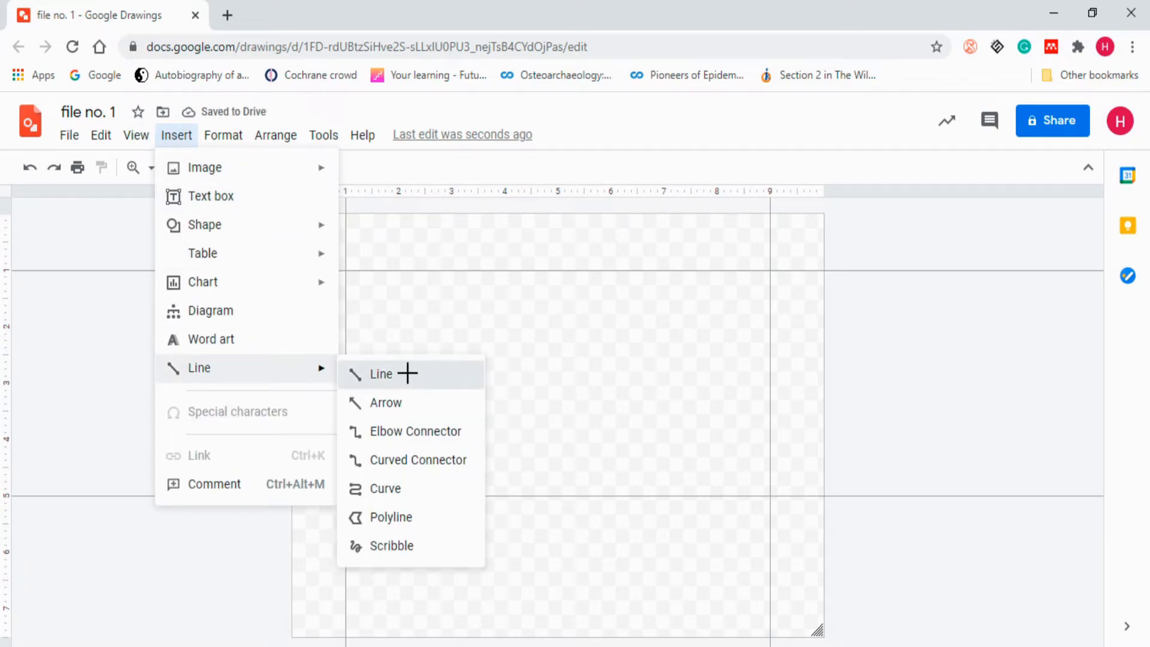
mouse_move(388, 287)
left_mouse_down()
mouse_move(562, 450)
mouse_move(611, 298)
mouse_move(569, 487)
mouse_move(335, 486)
mouse_move(454, 479)
mouse_move(493, 449)
mouse_move(540, 287)
left_mouse_up()
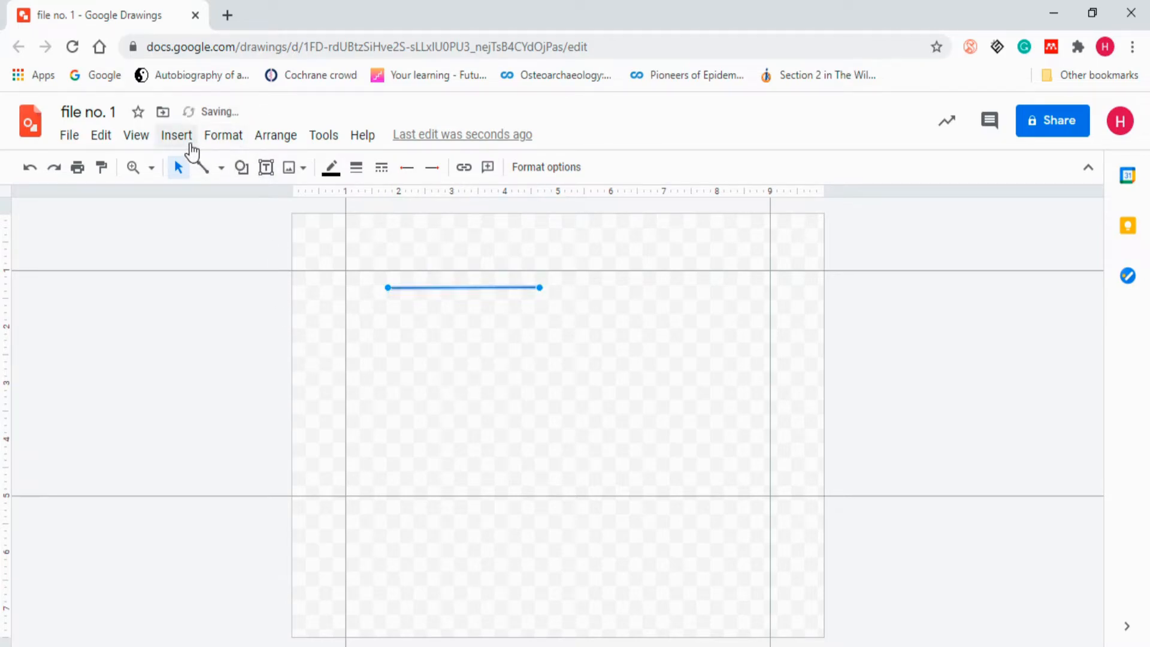
Draw an arrow below the straight line, sloping upward to the right and ending just beneath the line's right end.
left_click(179, 139)
mouse_move(310, 383)
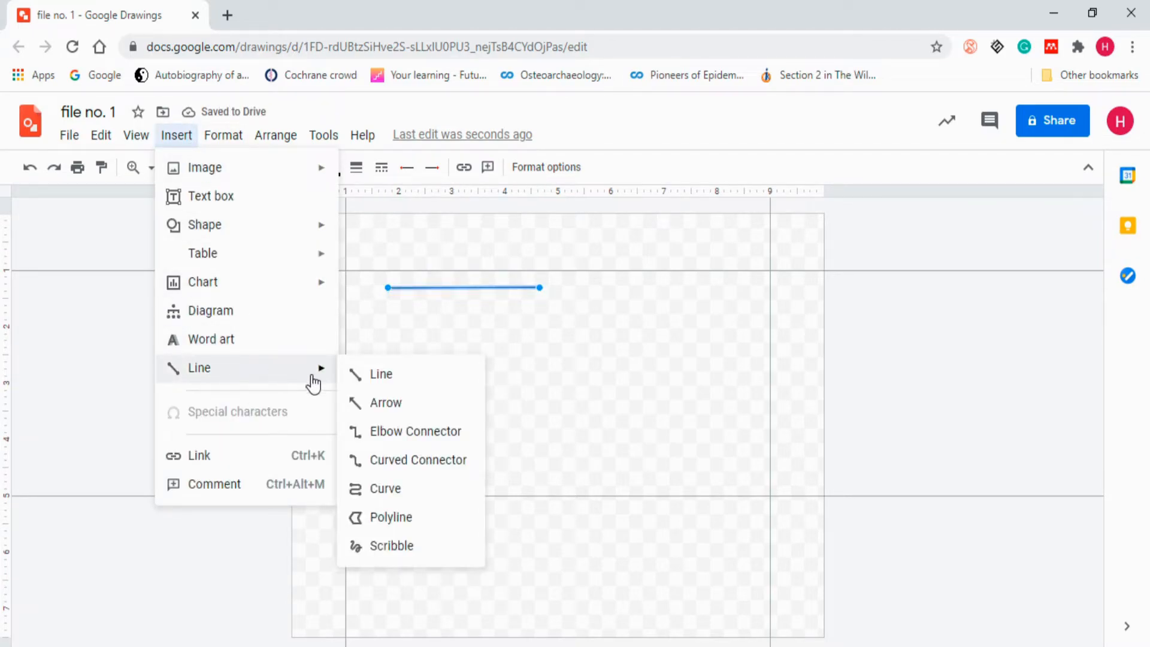
left_click(413, 418)
left_click_drag(389, 393, 545, 340)
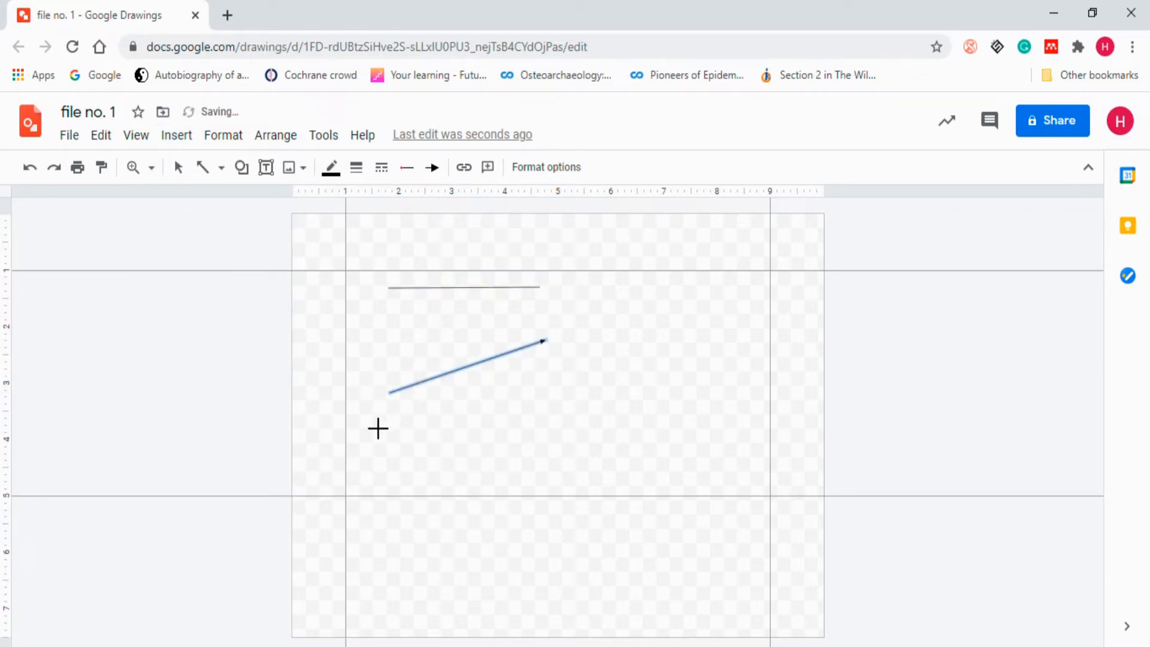
Draw an elbow connector stepping down to the right across the lower horizontal guide, and shift it slightly to the left.
left_click(176, 135)
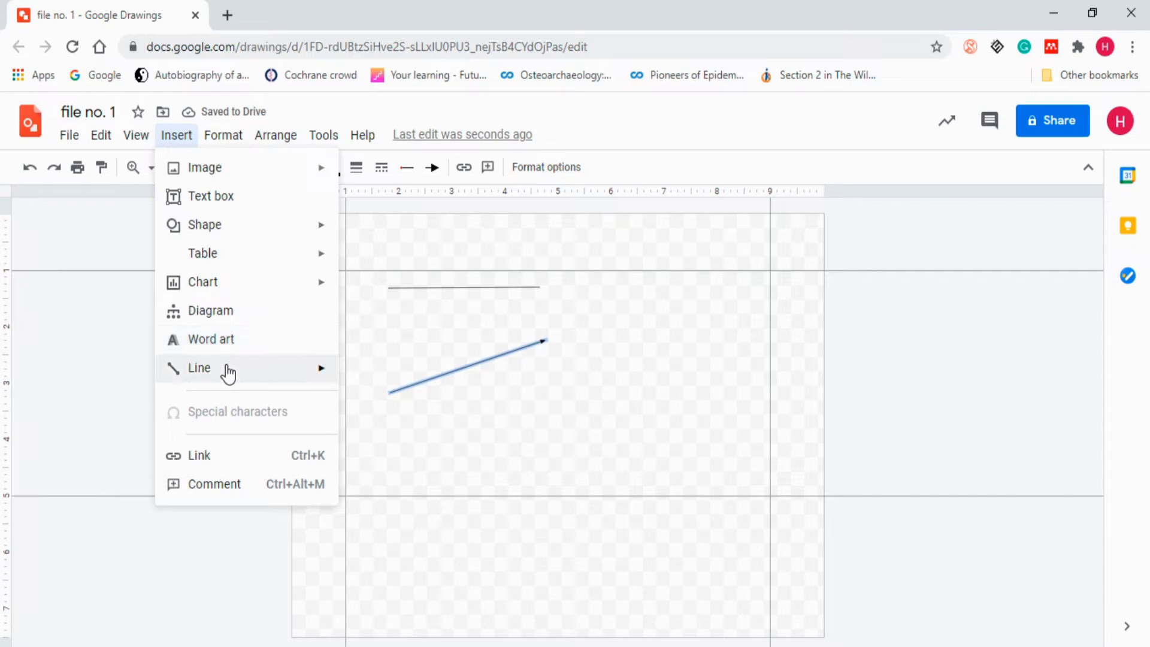
mouse_move(333, 362)
left_click(386, 432)
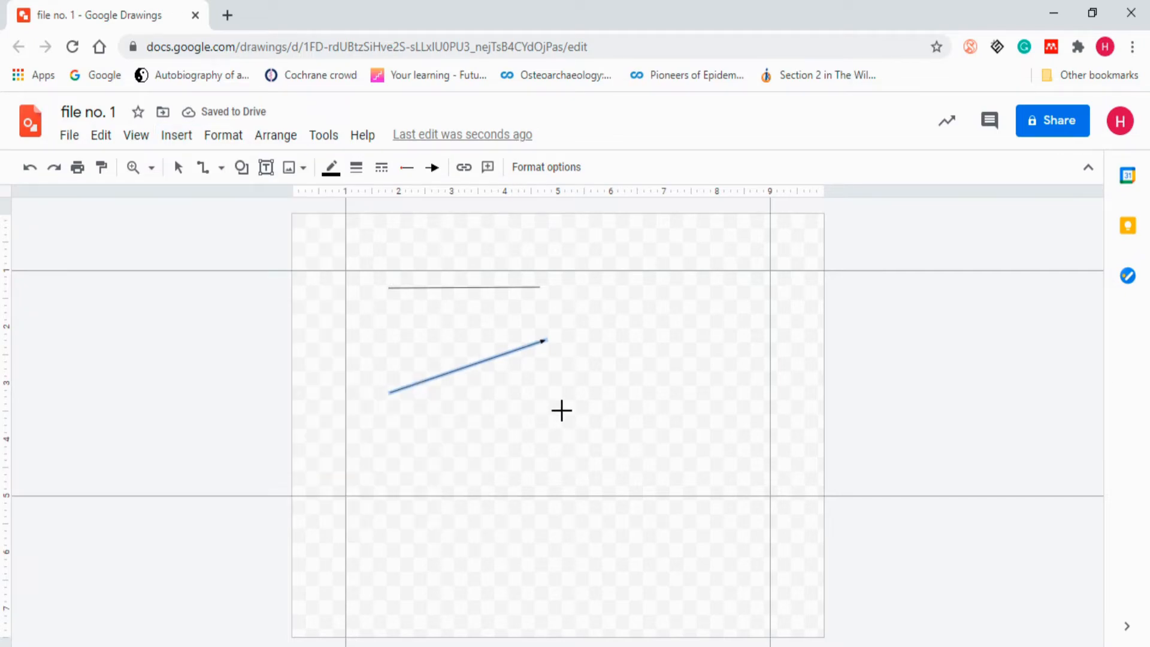
mouse_move(538, 384)
left_mouse_down()
mouse_move(629, 485)
mouse_move(702, 512)
left_mouse_up()
left_click_drag(618, 446, 575, 450)
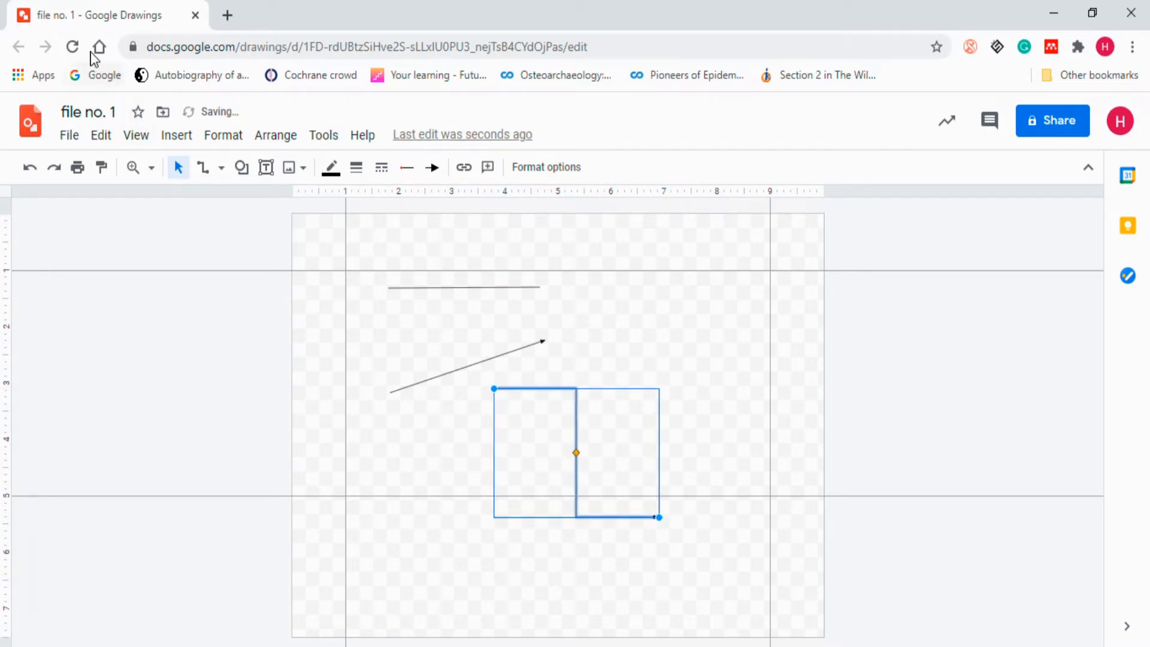
Draw a curved connector from just under the straight line down across the arrow to the elbow connector's vertical segment.
left_click(181, 137)
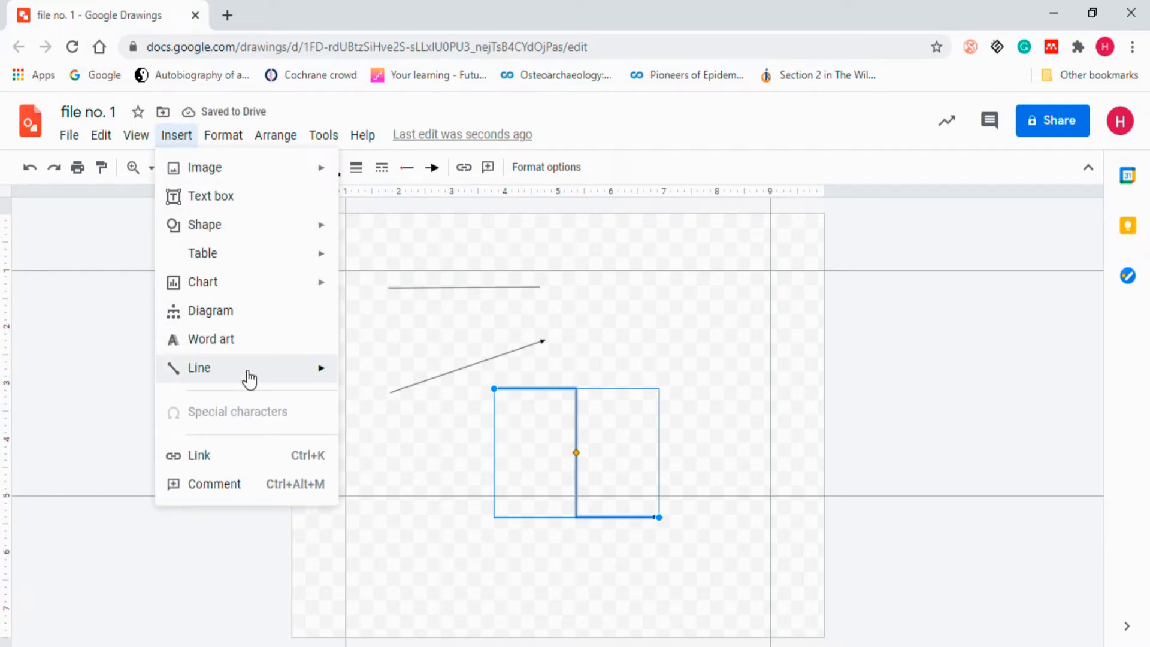
mouse_move(249, 377)
left_click(456, 466)
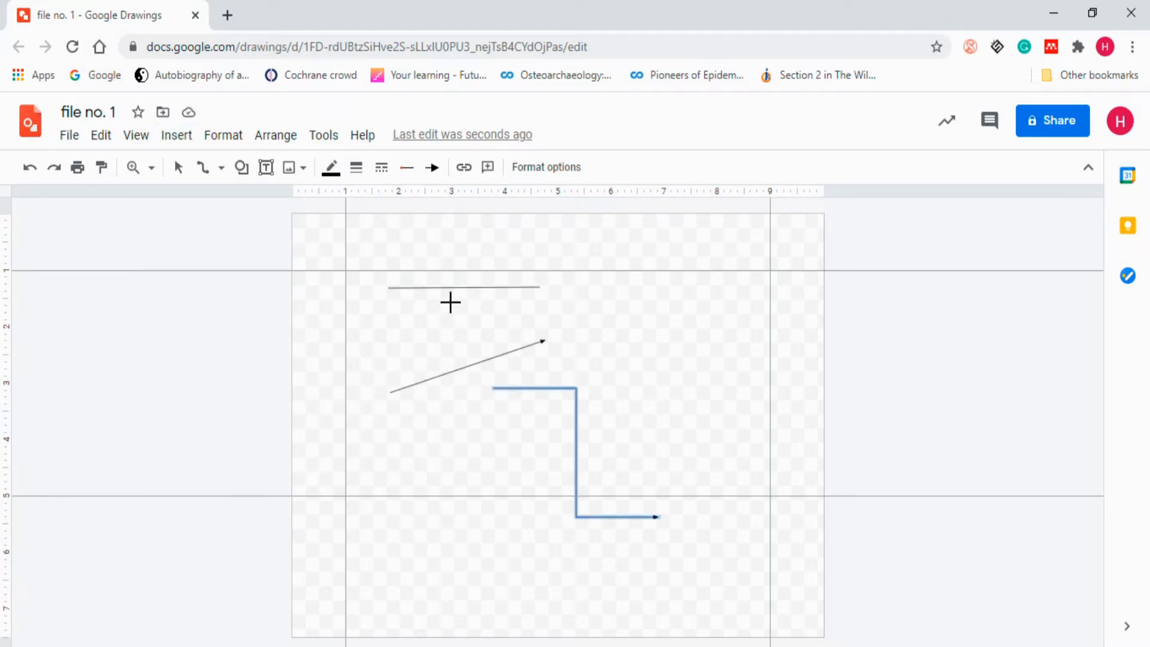
left_click_drag(451, 303, 583, 440)
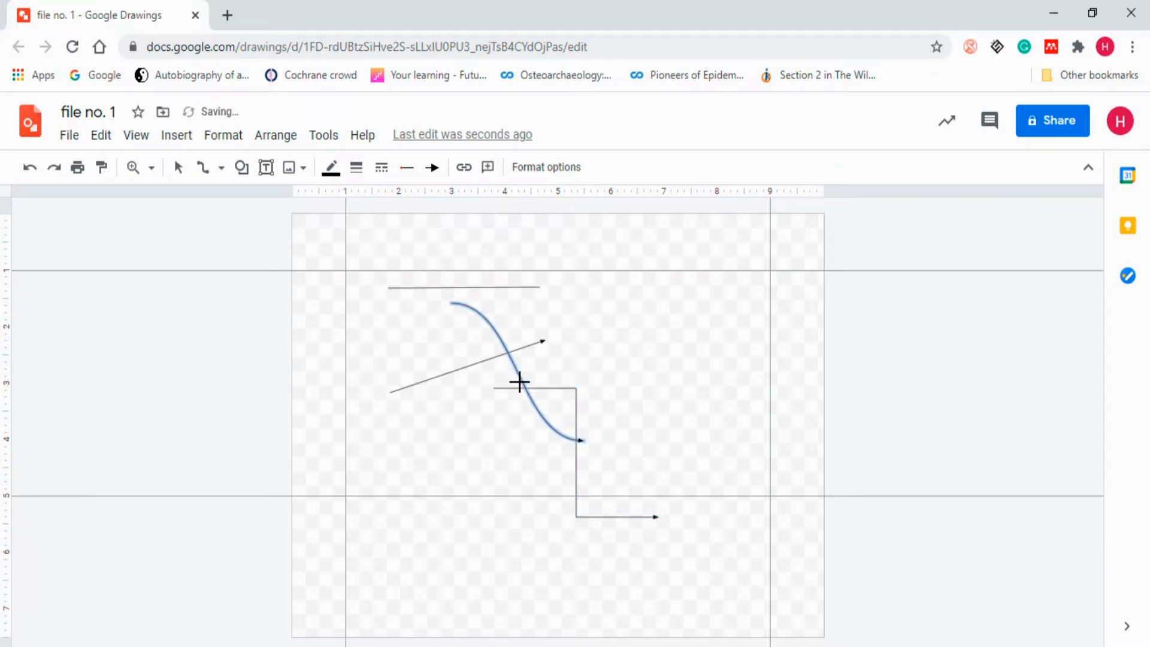
Draw a closed wavy shape with the Curve tool to the right of the connectors, zigzagging from near the upper guide to the lower guide.
left_click(184, 143)
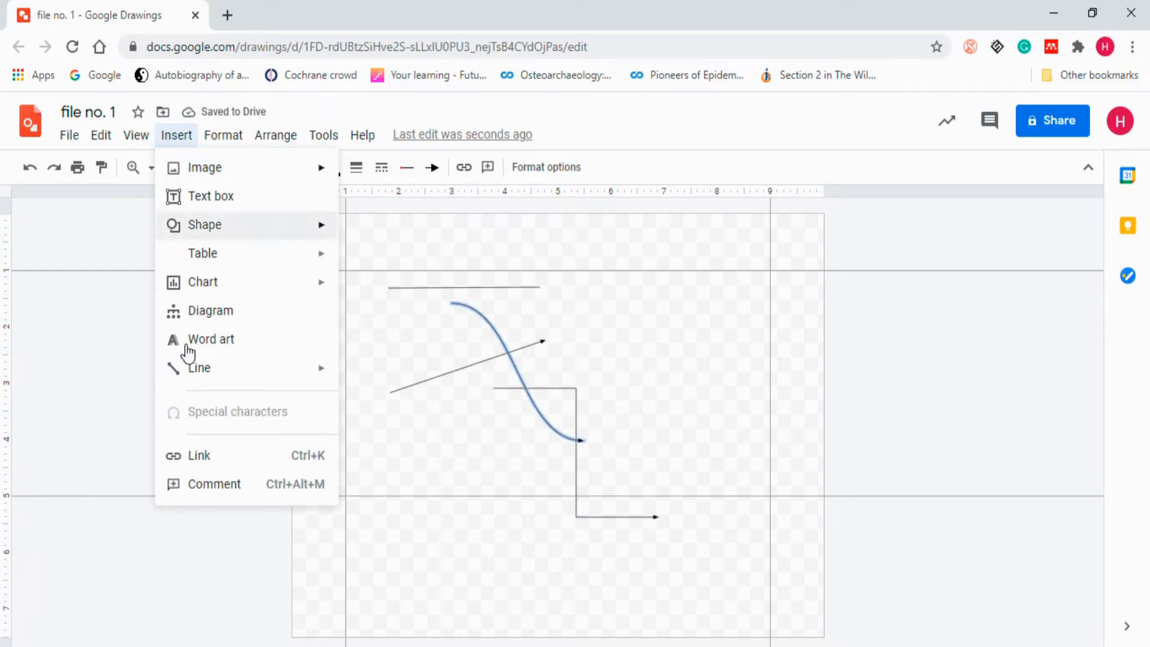
mouse_move(259, 377)
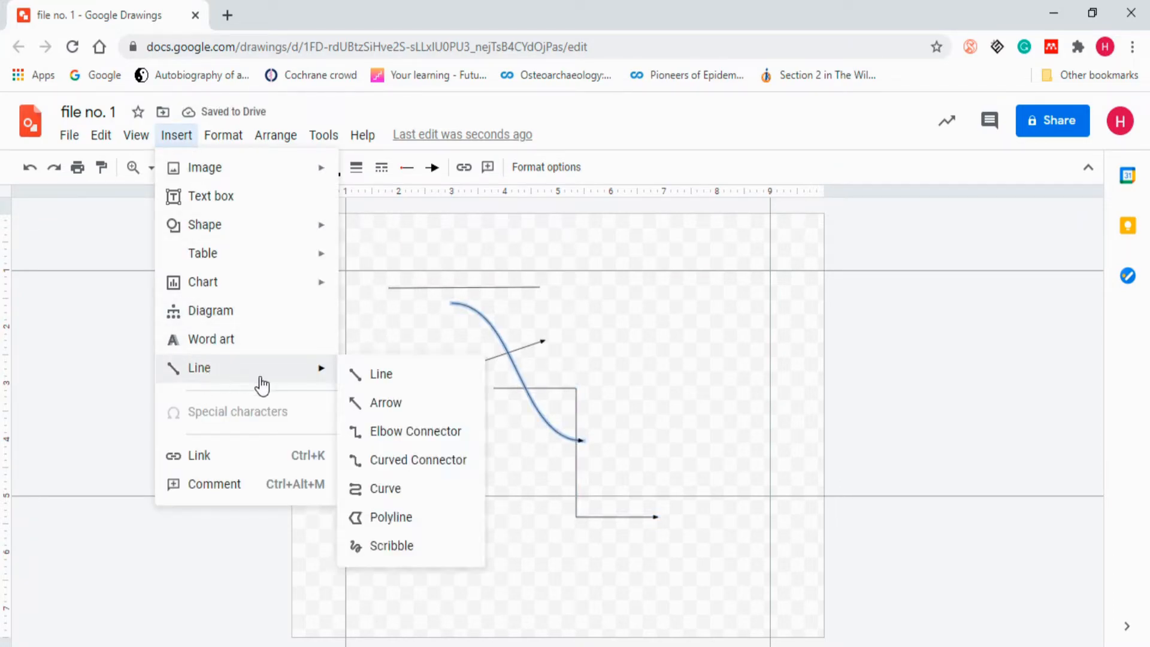
left_click(390, 489)
left_click(652, 307)
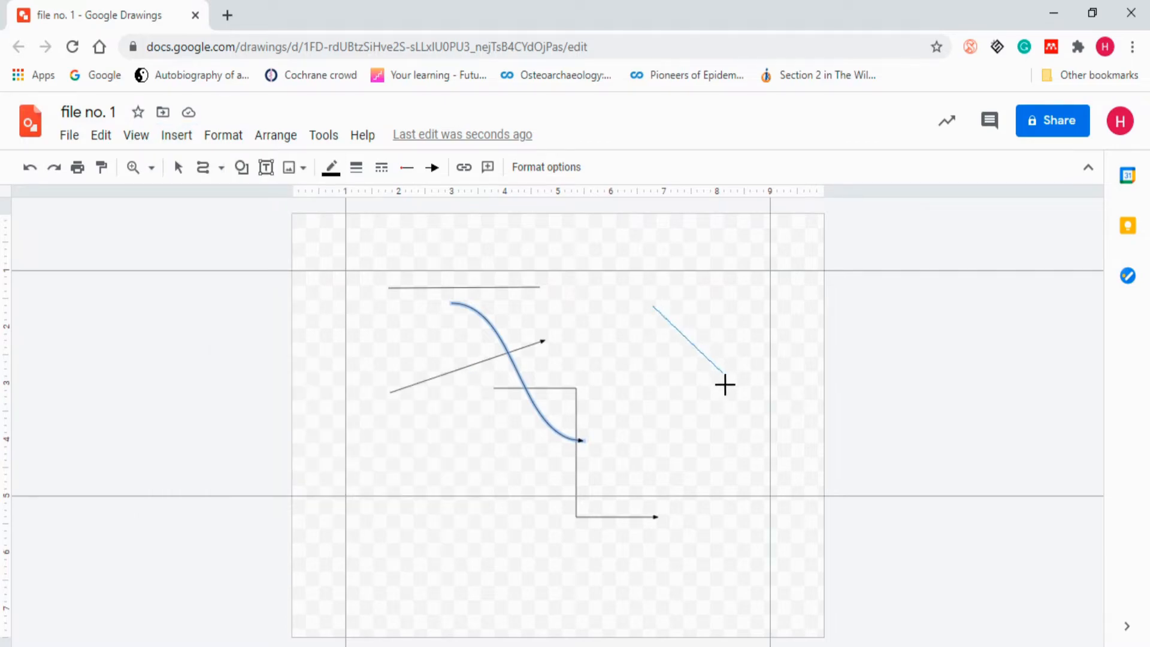
left_click(735, 330)
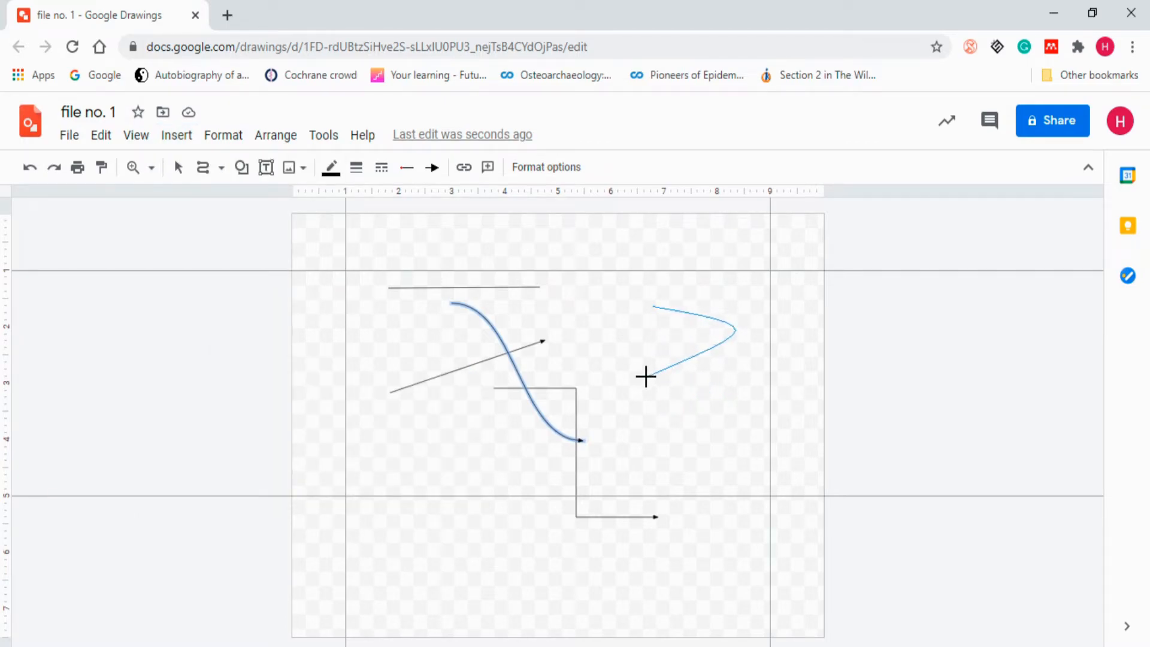
left_click(646, 376)
left_click(741, 429)
left_click(641, 471)
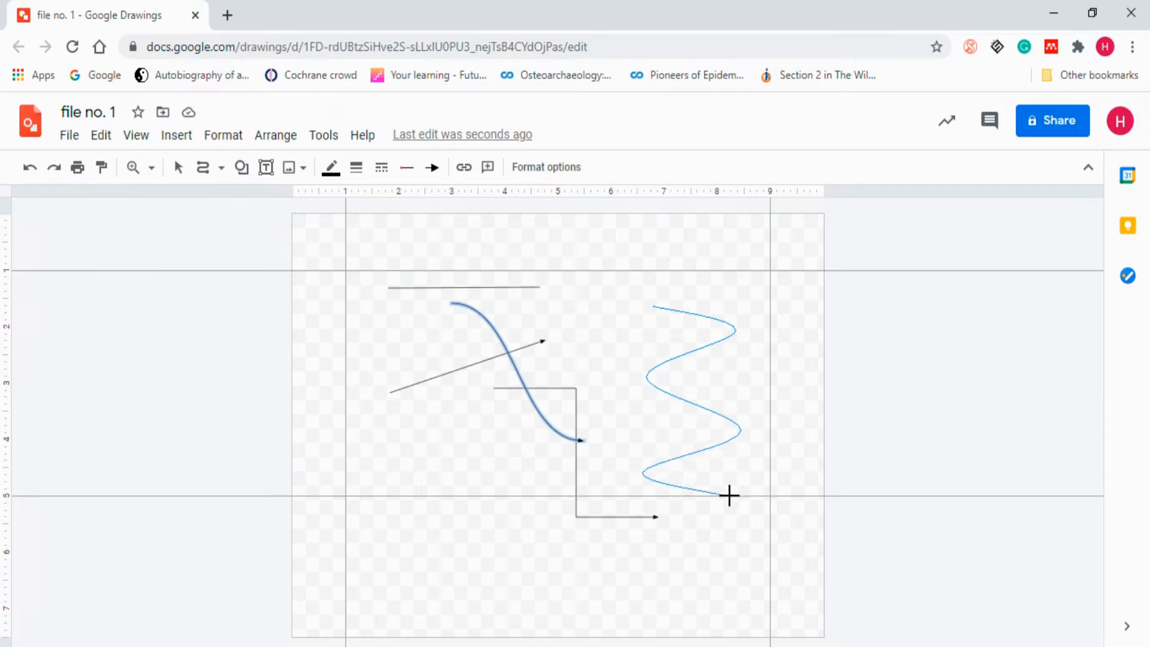
left_click(731, 495)
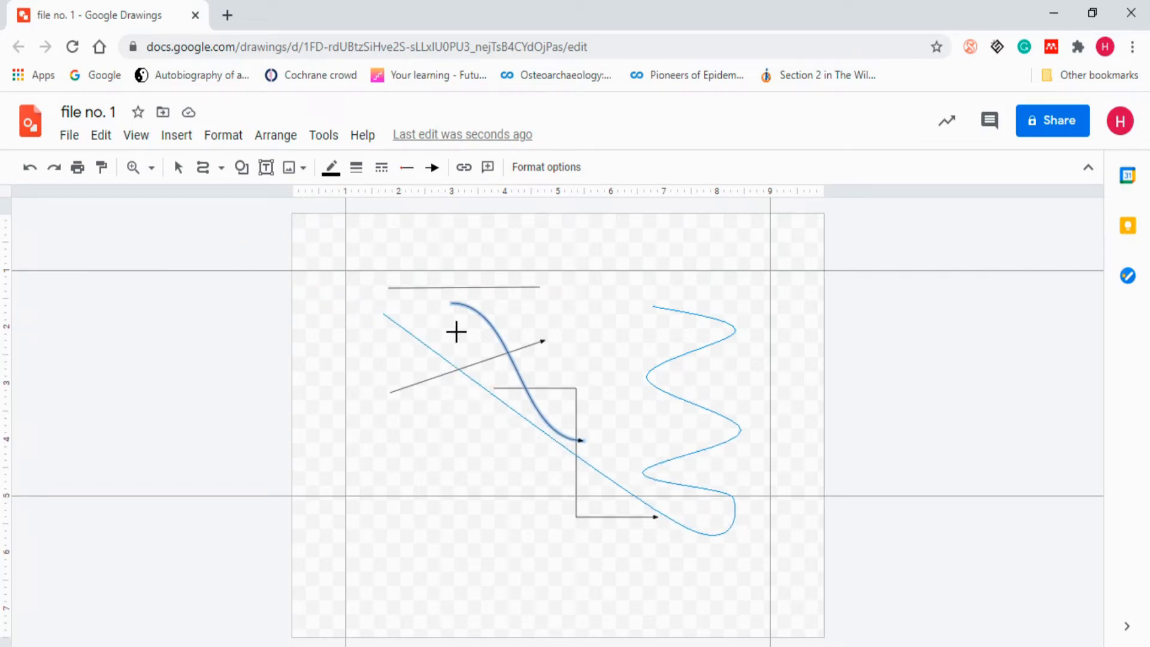
left_click(654, 305)
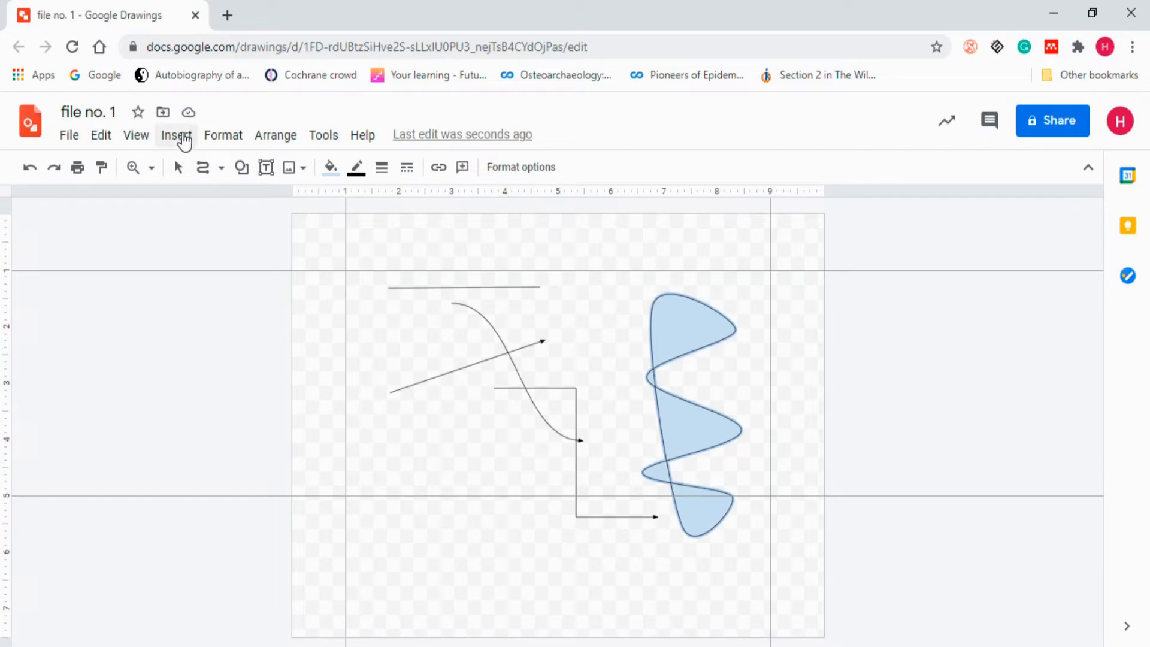
Draw a closed four-sided shape with the Polyline tool, starting at the straight line's right end and overlapping the arrow.
left_click(176, 136)
mouse_move(302, 374)
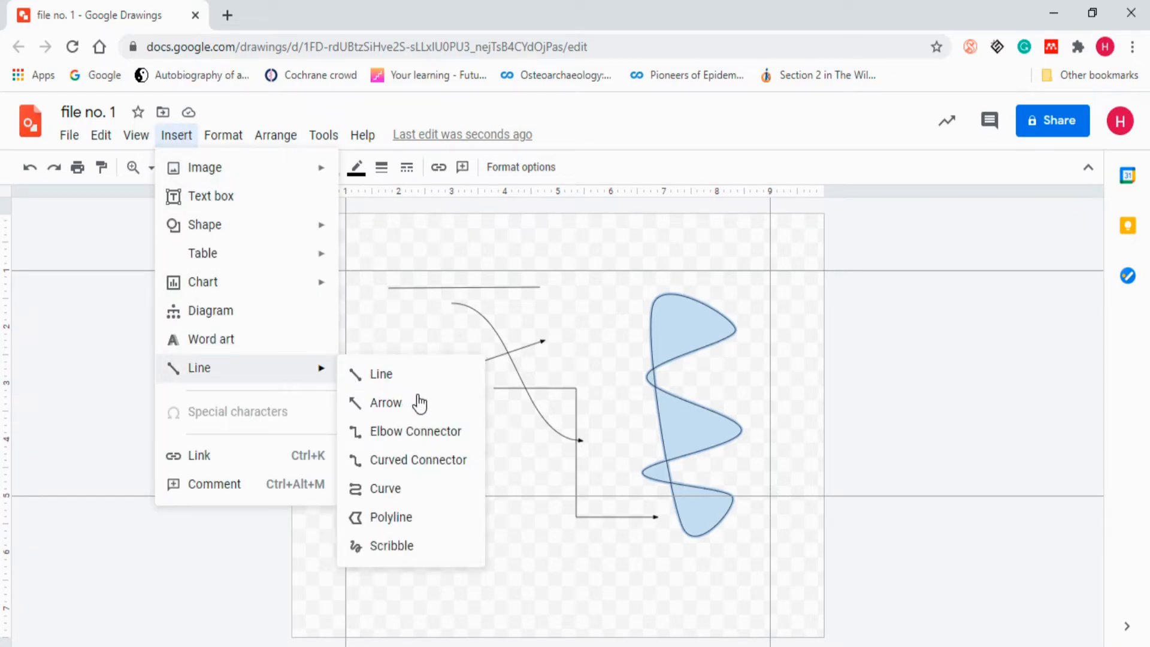
left_click(407, 521)
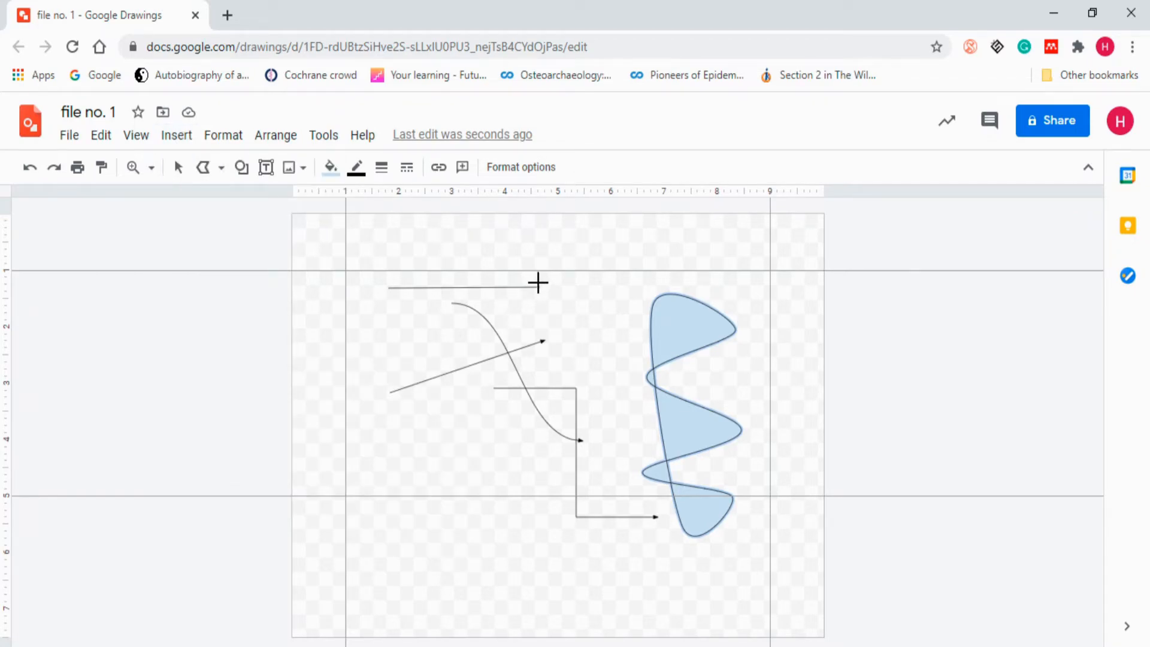
left_click(539, 278)
left_click(636, 361)
left_click(569, 375)
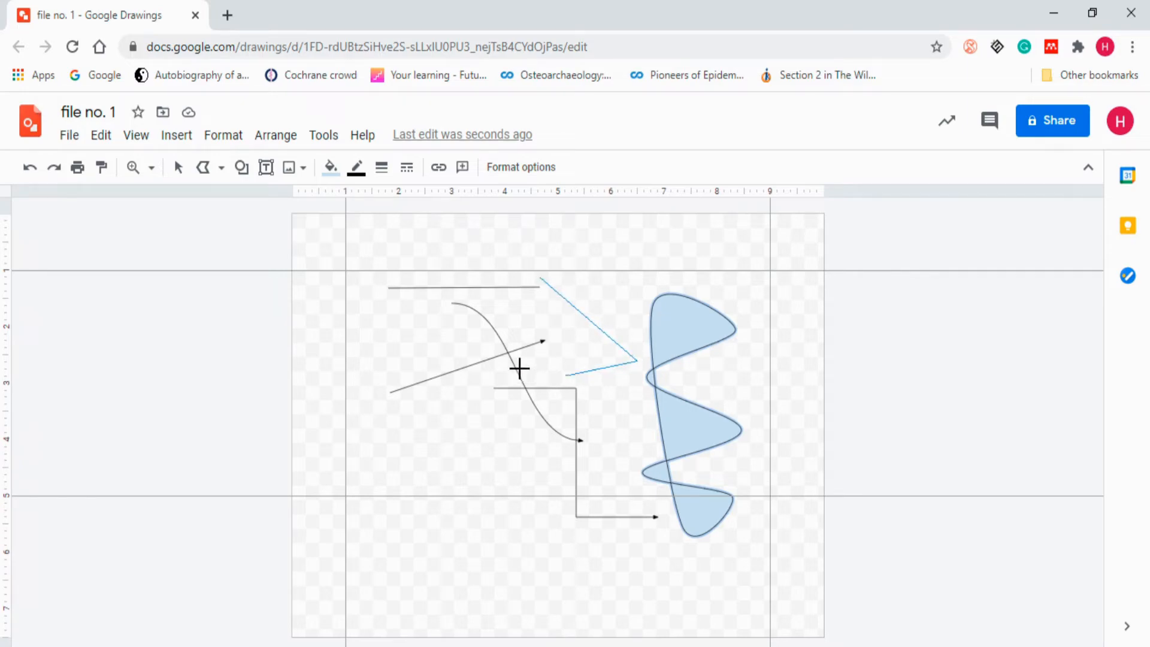
left_click(456, 347)
left_click(539, 279)
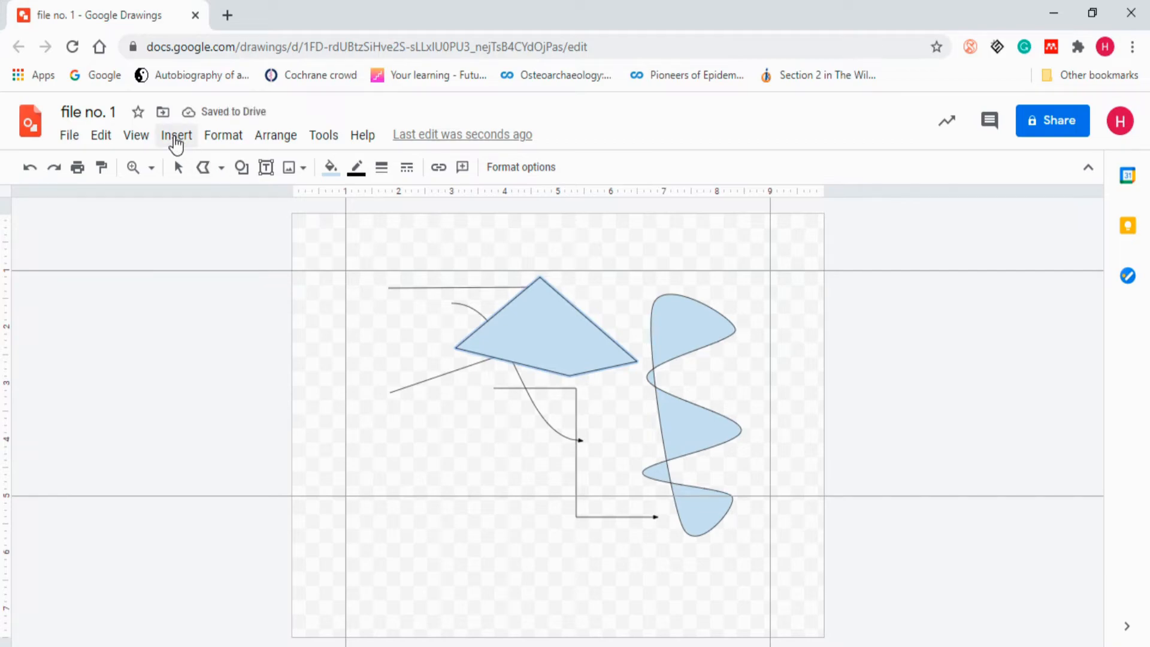
Draw a looping freehand Scribble over the lines and the four-sided shape.
left_click(176, 135)
mouse_move(254, 374)
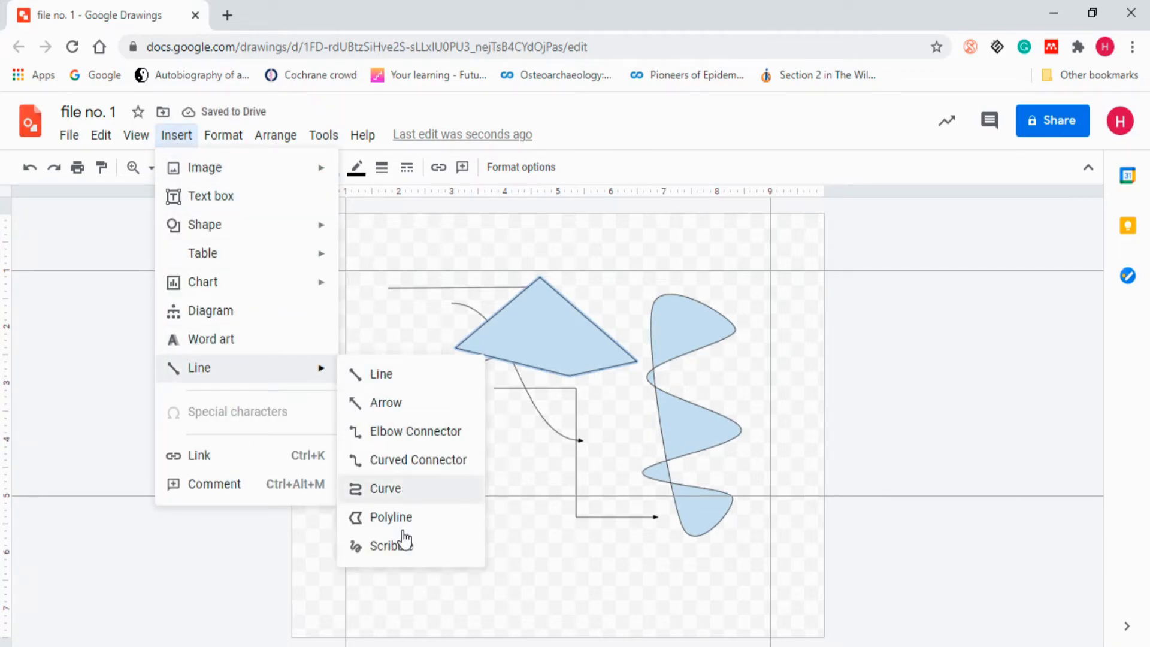
left_click(407, 550)
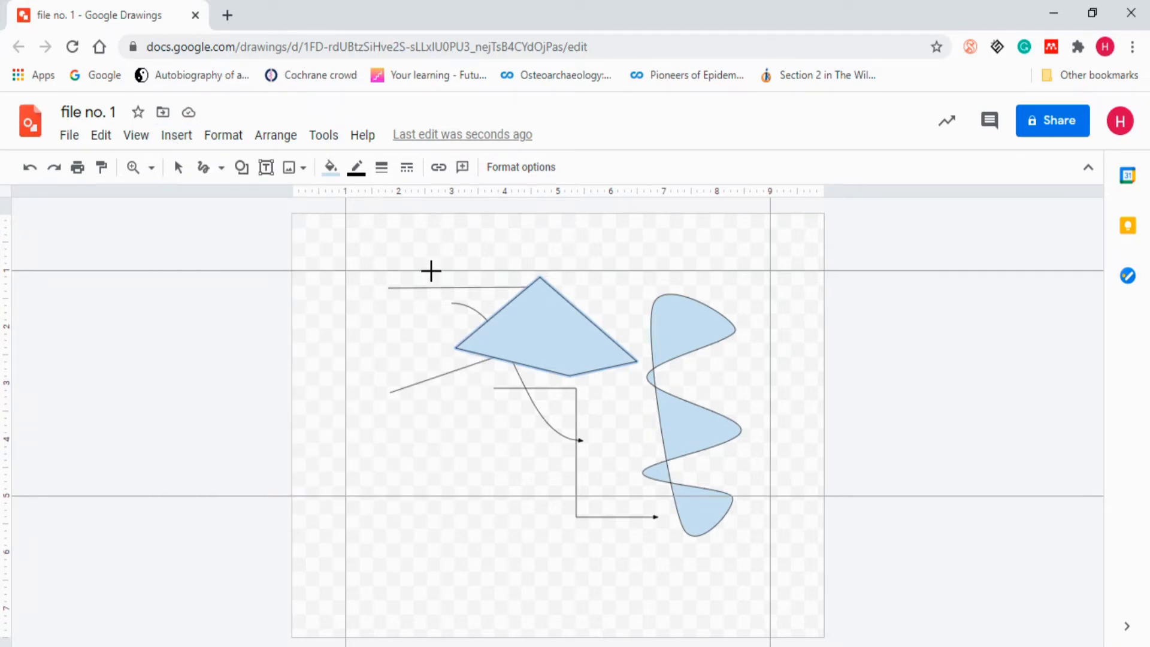
mouse_move(432, 271)
left_mouse_down()
mouse_move(432, 421)
mouse_move(524, 402)
left_mouse_up()
mouse_move(469, 473)
left_mouse_down()
mouse_move(433, 358)
mouse_move(516, 299)
mouse_move(495, 465)
mouse_move(570, 315)
mouse_move(579, 367)
mouse_move(486, 310)
mouse_move(633, 319)
left_mouse_up()
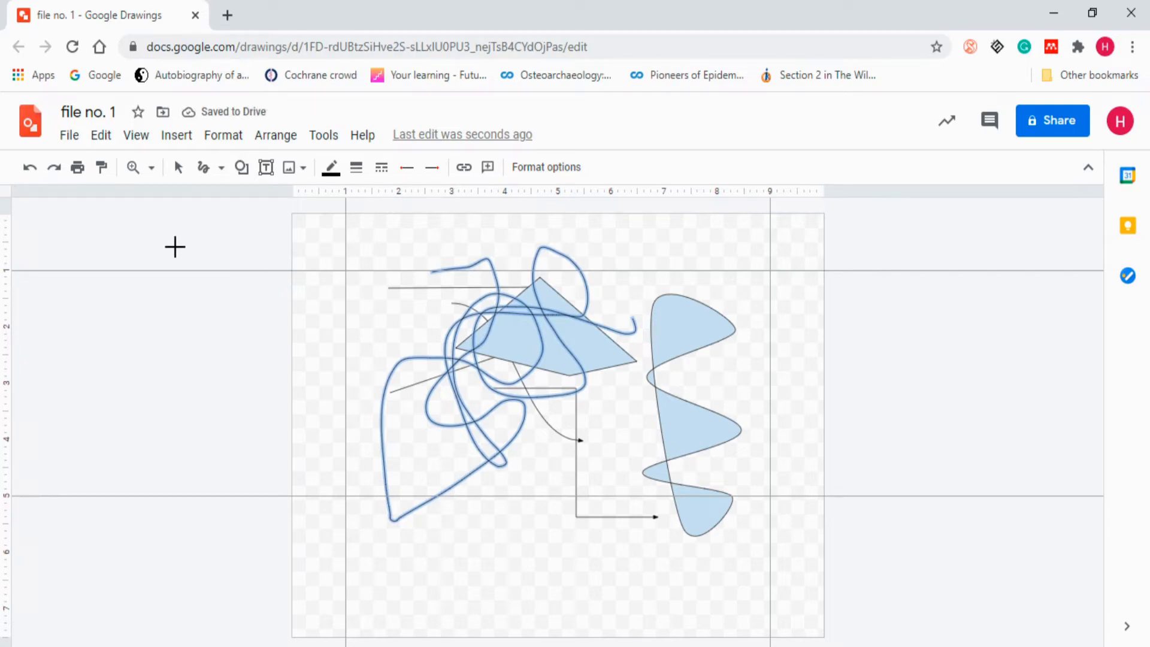
Delete the scribble, followed by all remaining lines, connectors and shapes on the canvas.
left_click(168, 140)
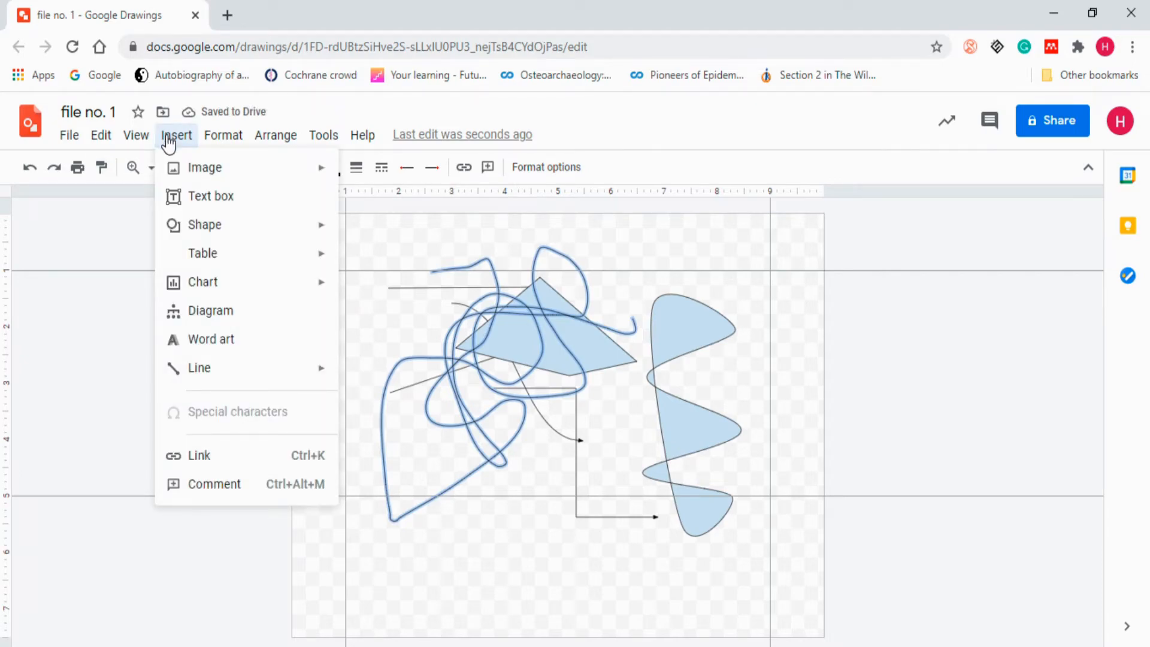
mouse_move(226, 380)
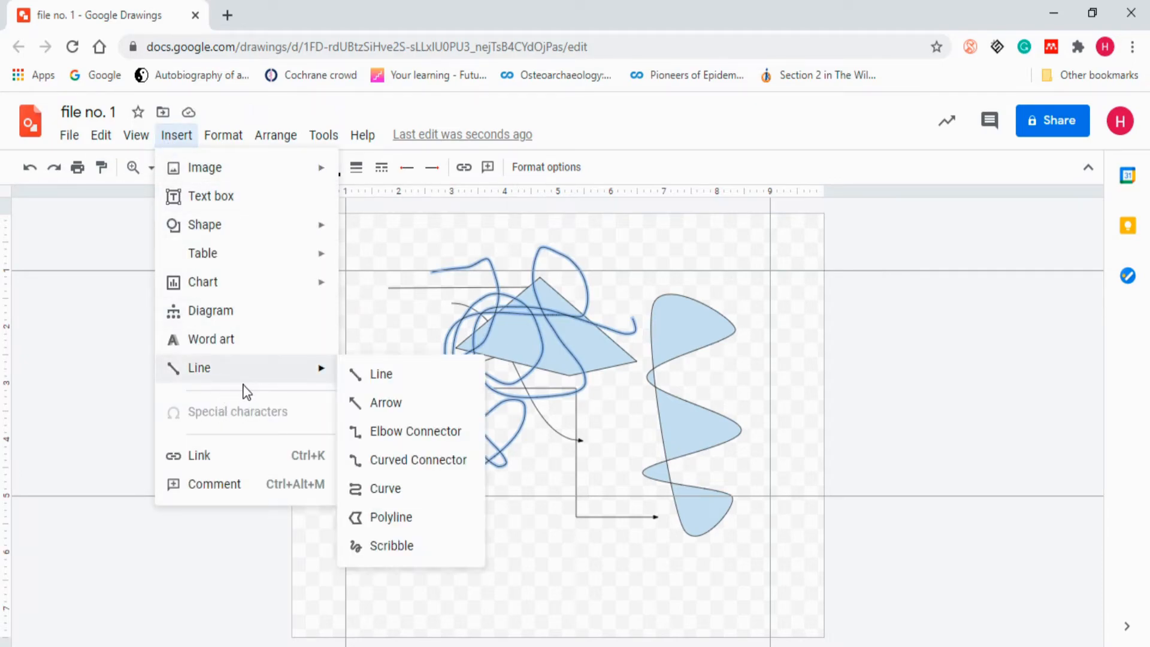
left_click(438, 279)
left_click(178, 167)
left_click(397, 266)
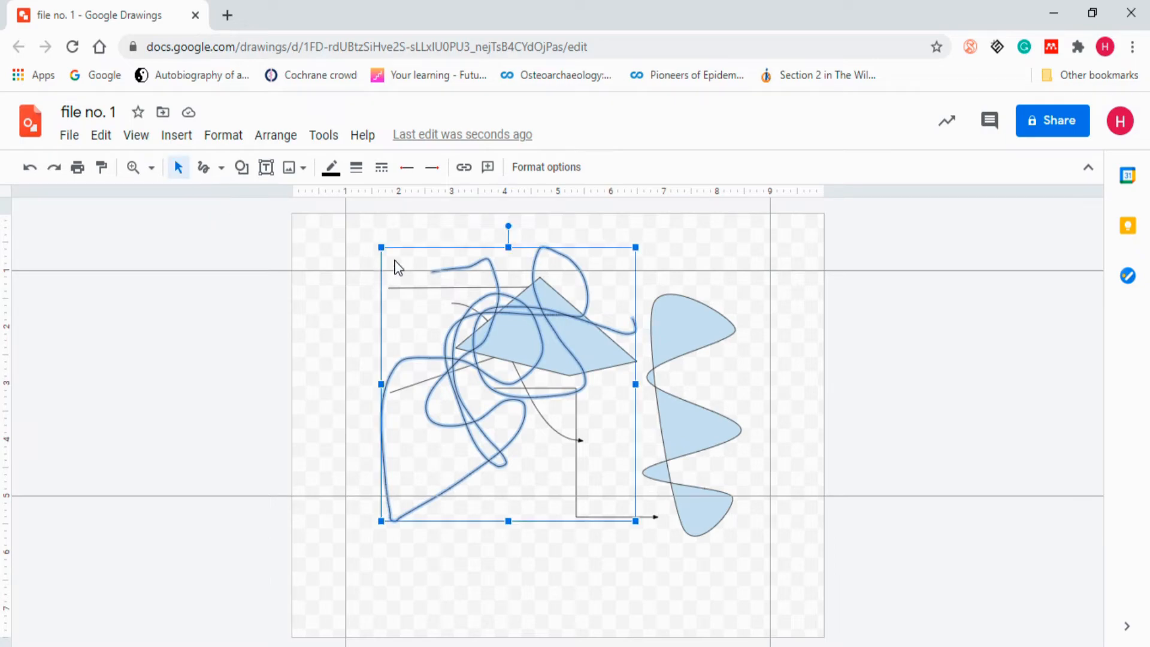
key("Delete")
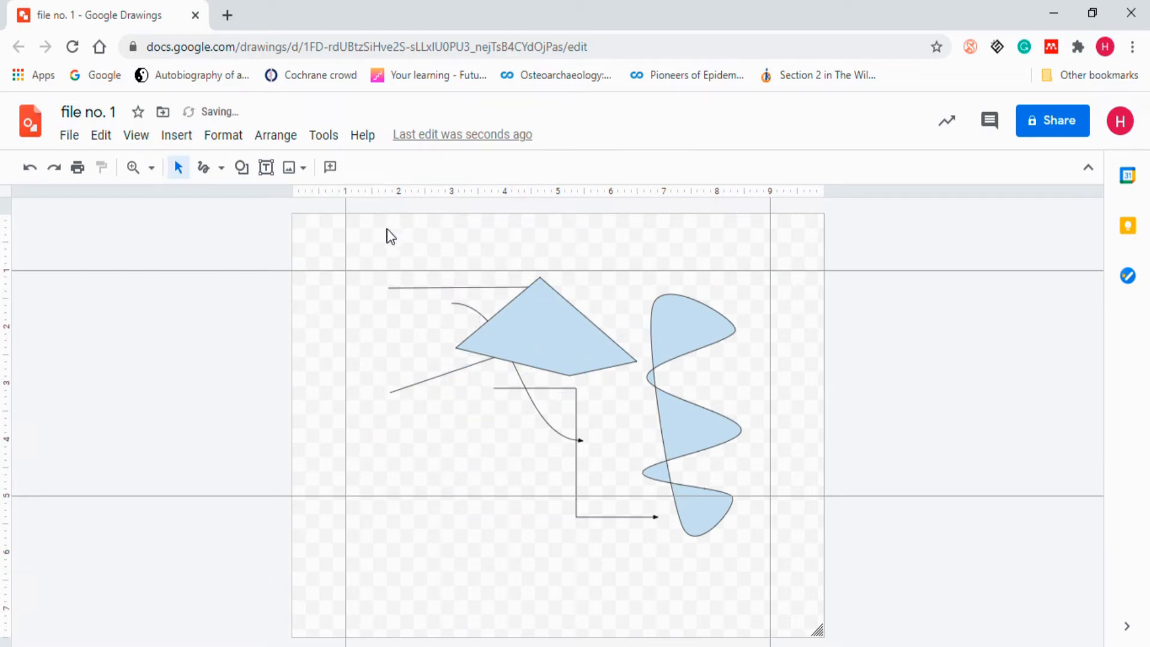
mouse_move(315, 241)
left_mouse_down()
mouse_move(621, 367)
mouse_move(806, 598)
left_mouse_up()
key("Delete")
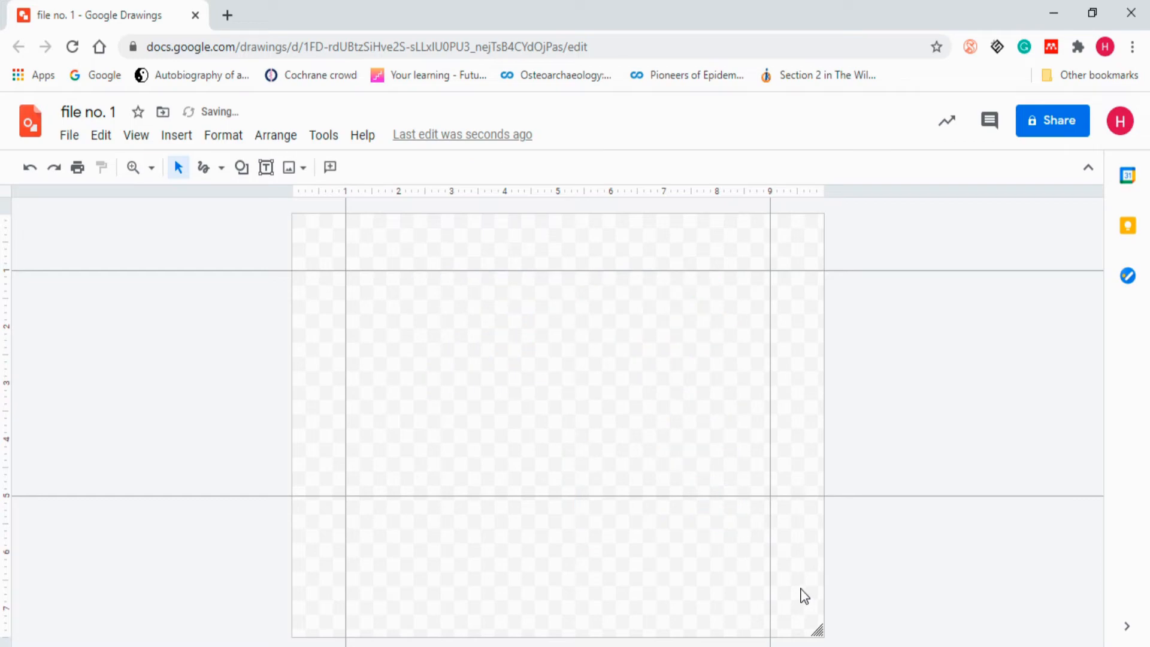
Add a text box about 2 units wide in the canvas's upper middle, containing "This is a new design", and deselect it.
left_click(266, 171)
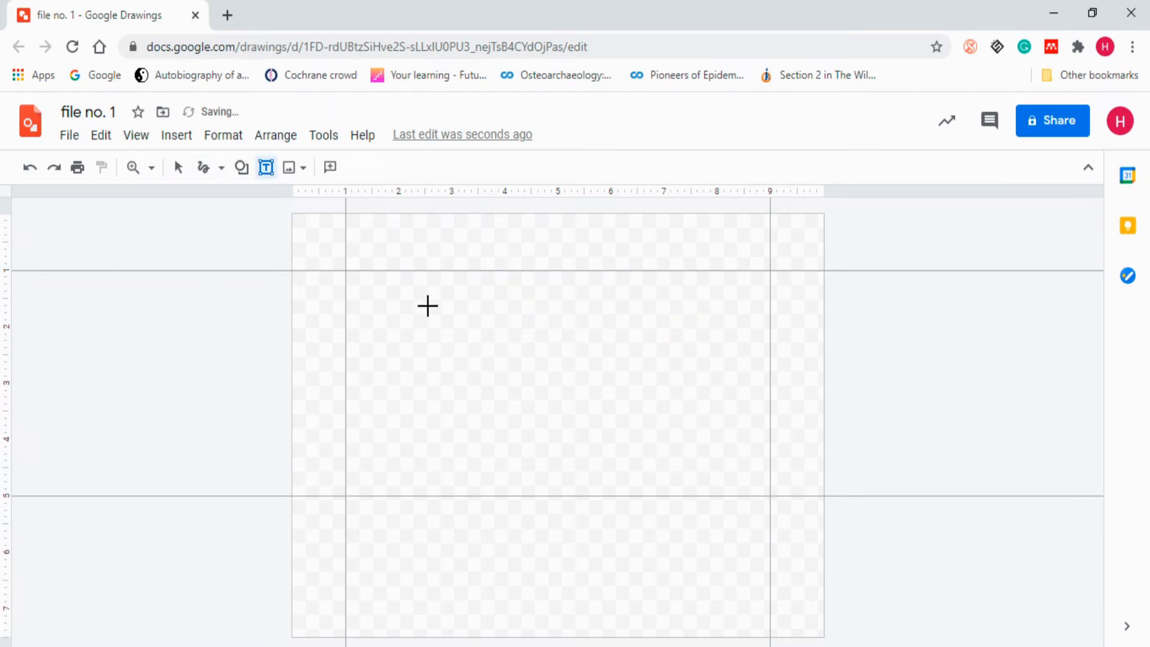
left_click_drag(546, 413, 559, 421)
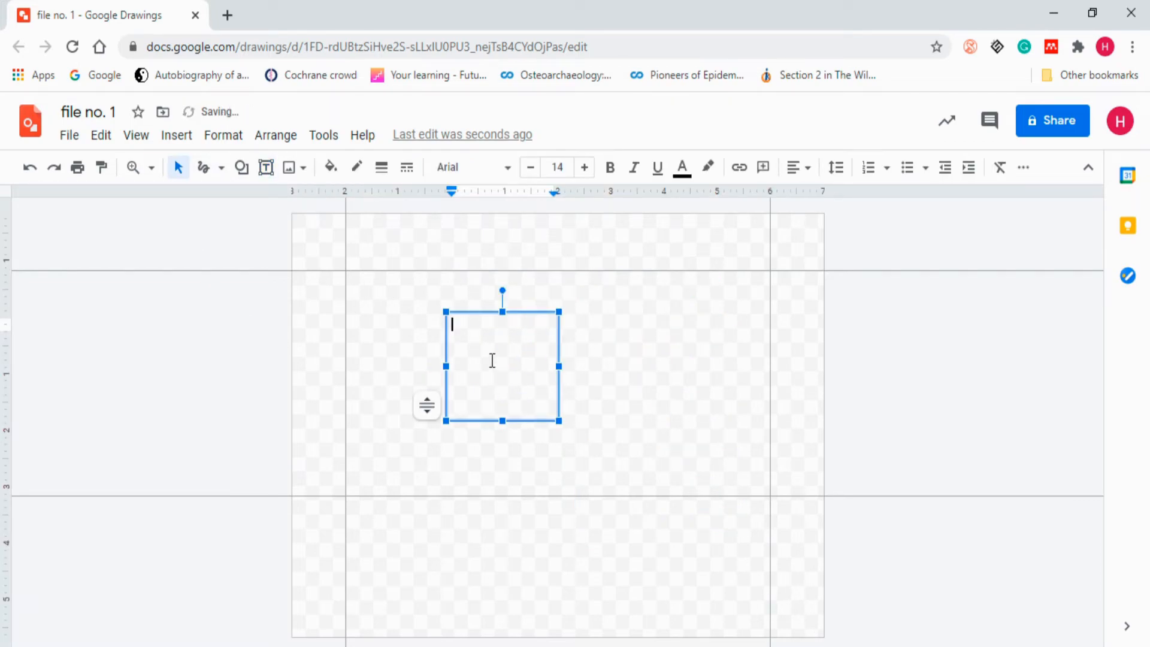
type("This is a new design")
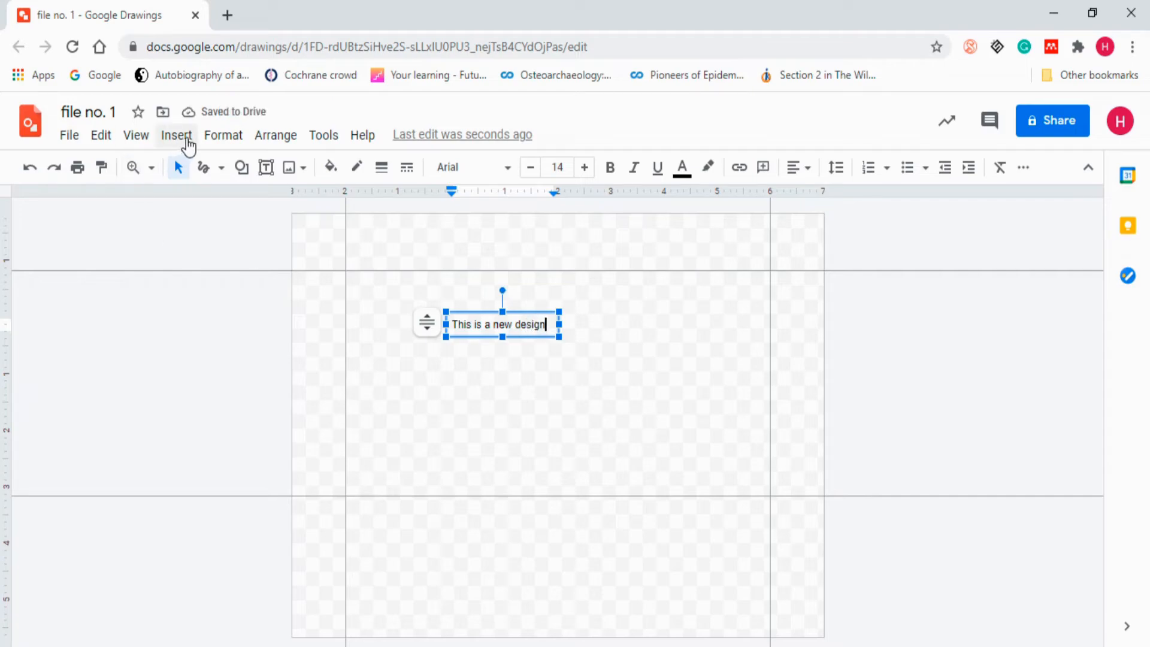
left_click(176, 135)
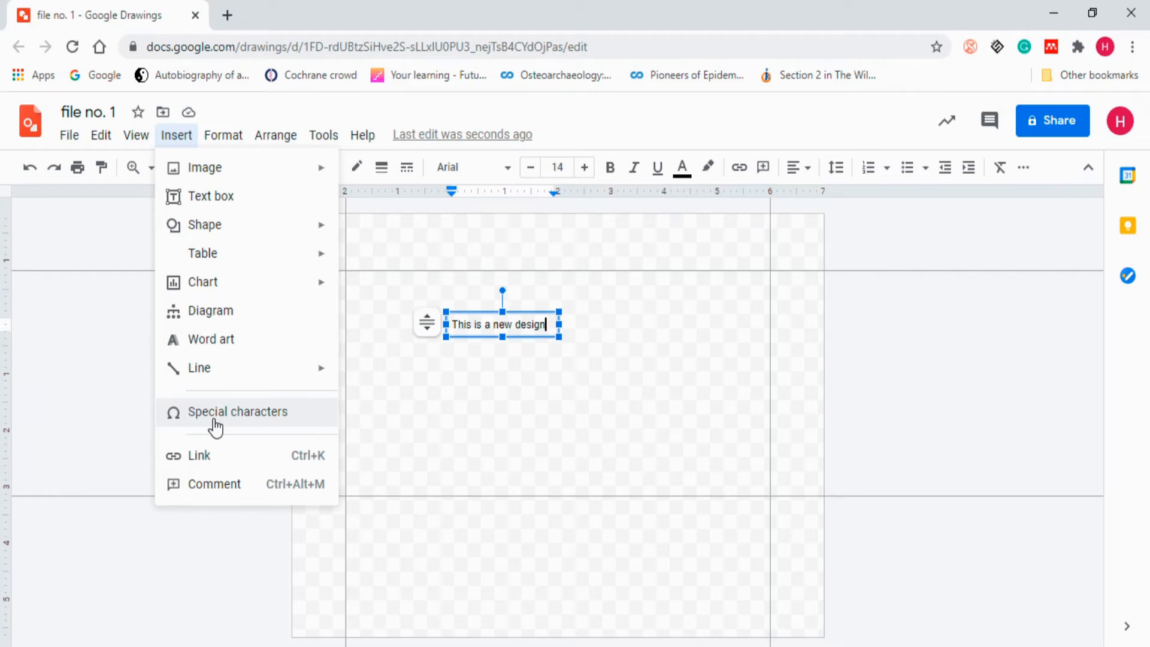
left_click(509, 388)
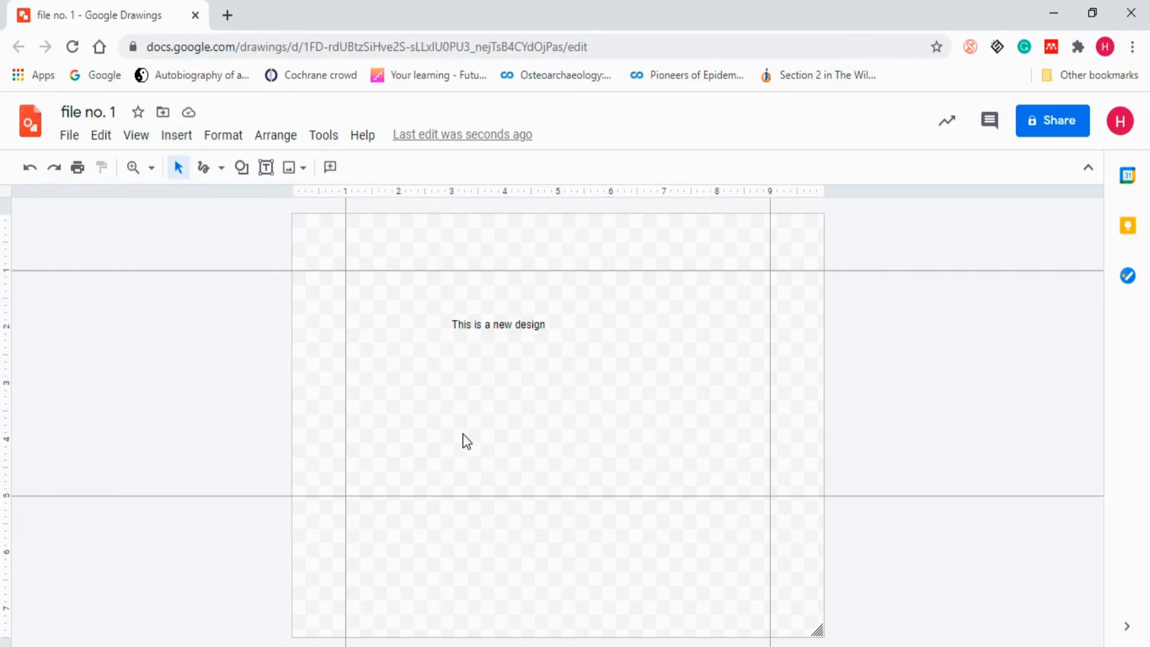
Insert the blue repeat-arrows symbol from the Arrows special characters after "This is a new design" in the text box.
left_click(194, 133)
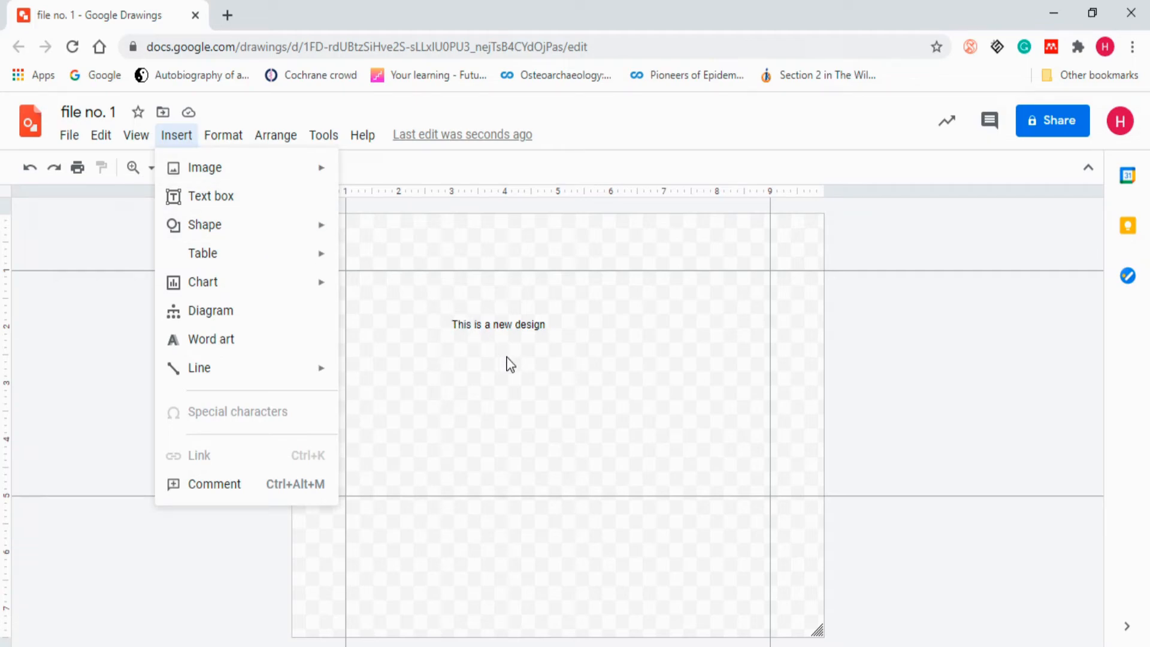
left_click(518, 336)
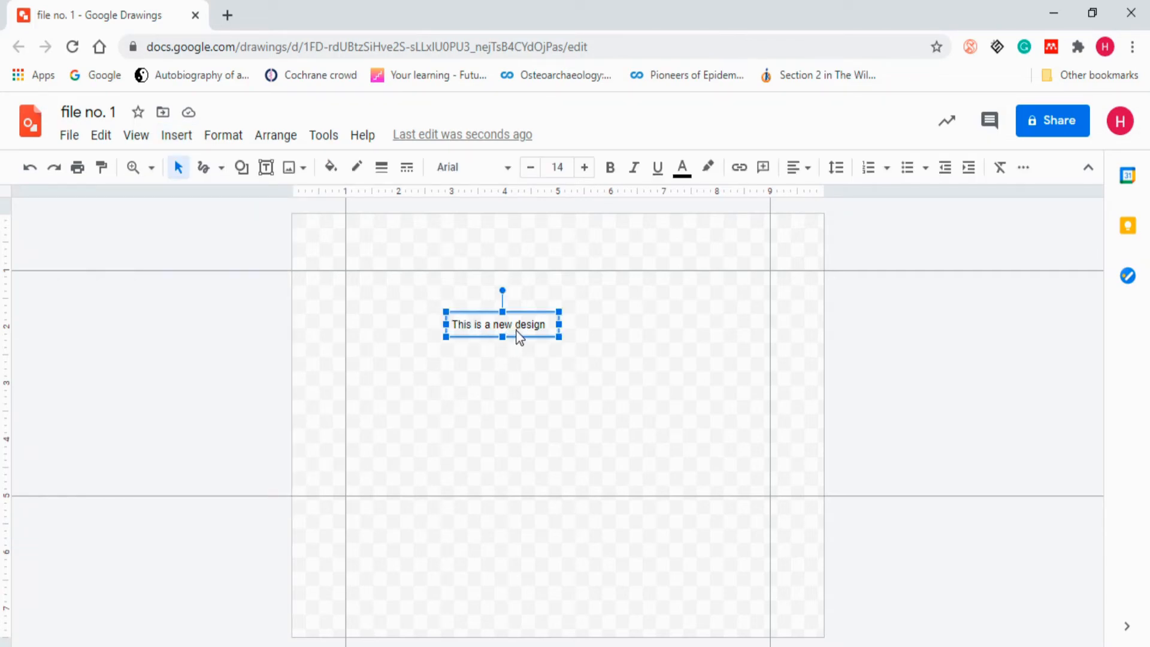
left_click(552, 325)
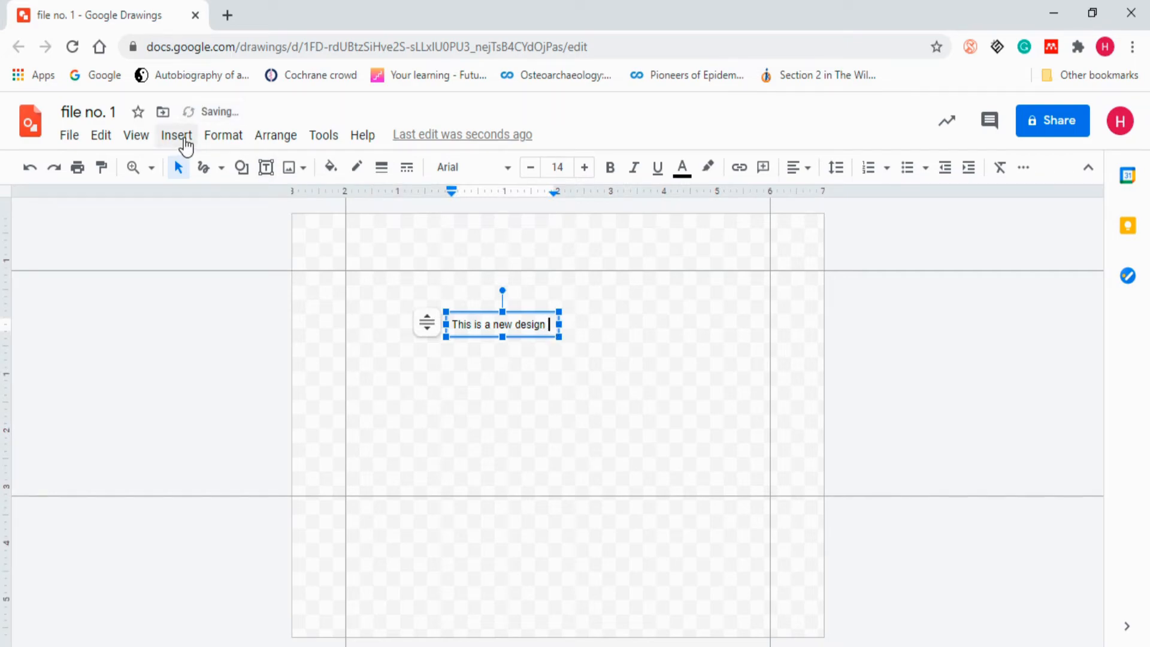
left_click(182, 141)
left_click(546, 438)
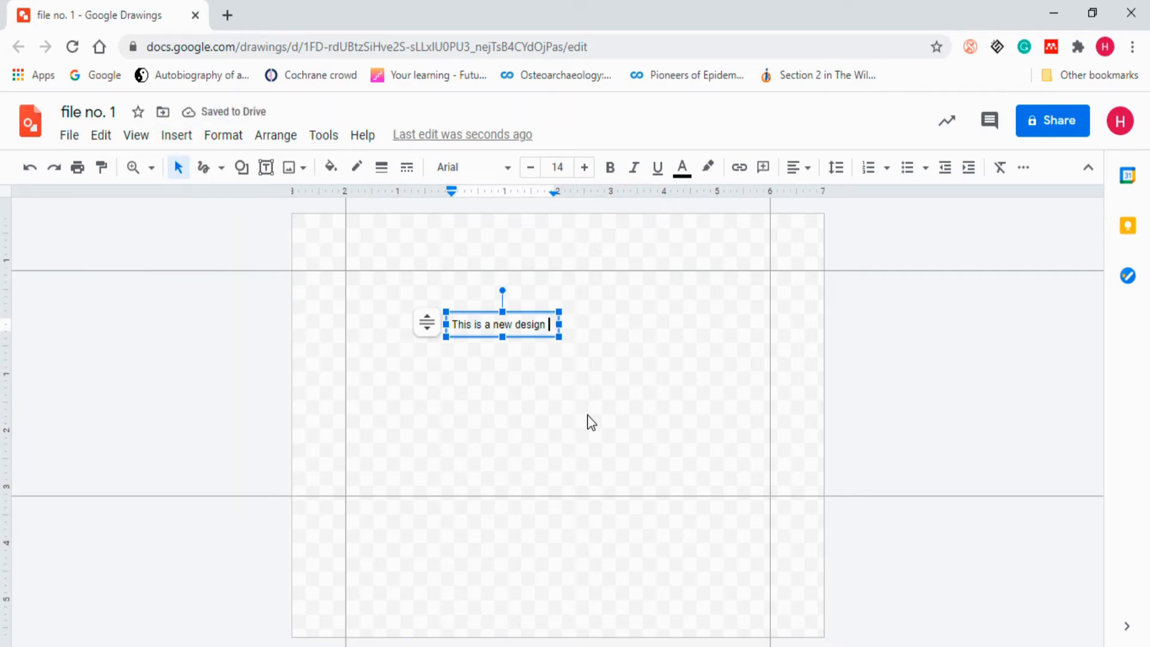
scroll(437, 461, "down", 5)
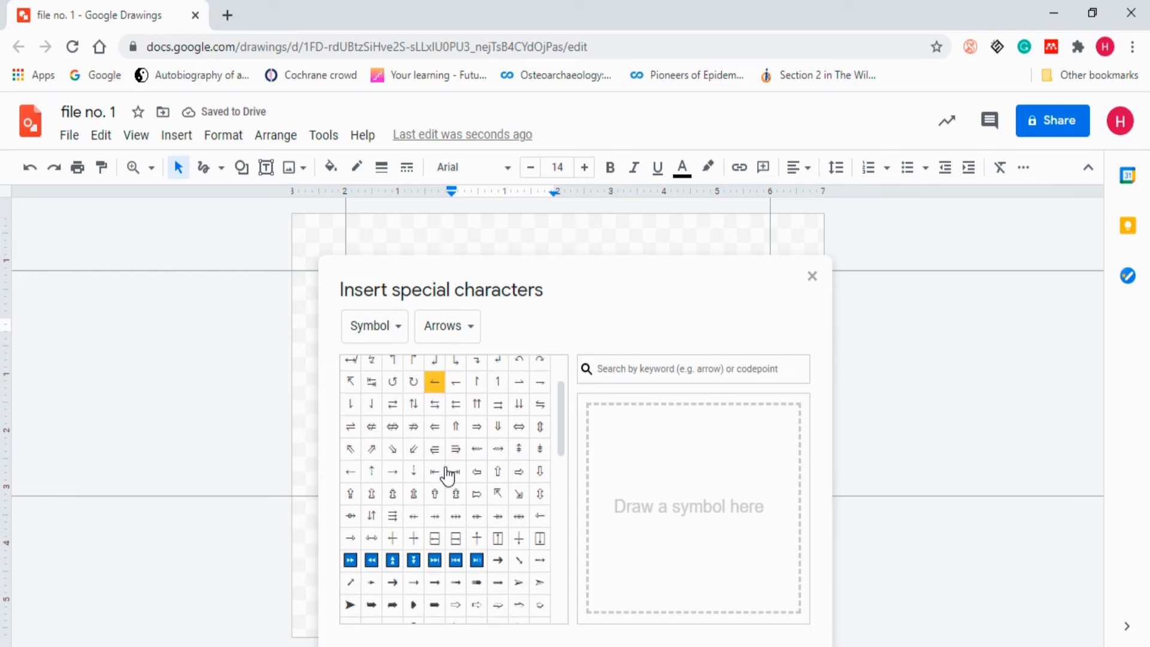
scroll(446, 450, "down", 3)
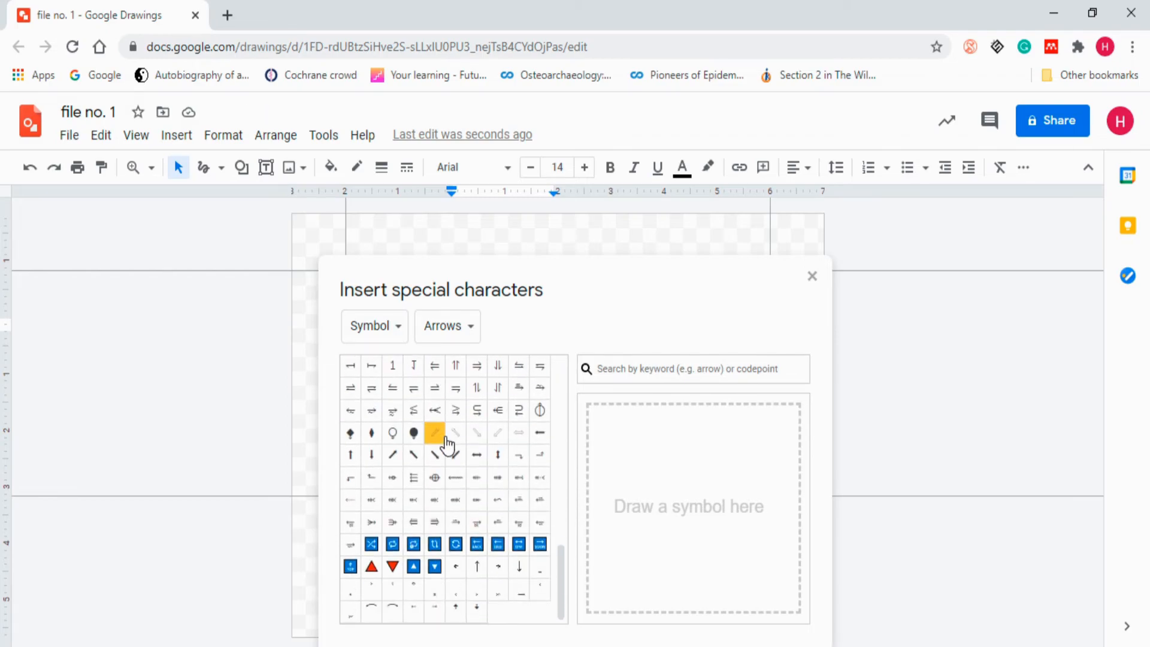
left_click(393, 545)
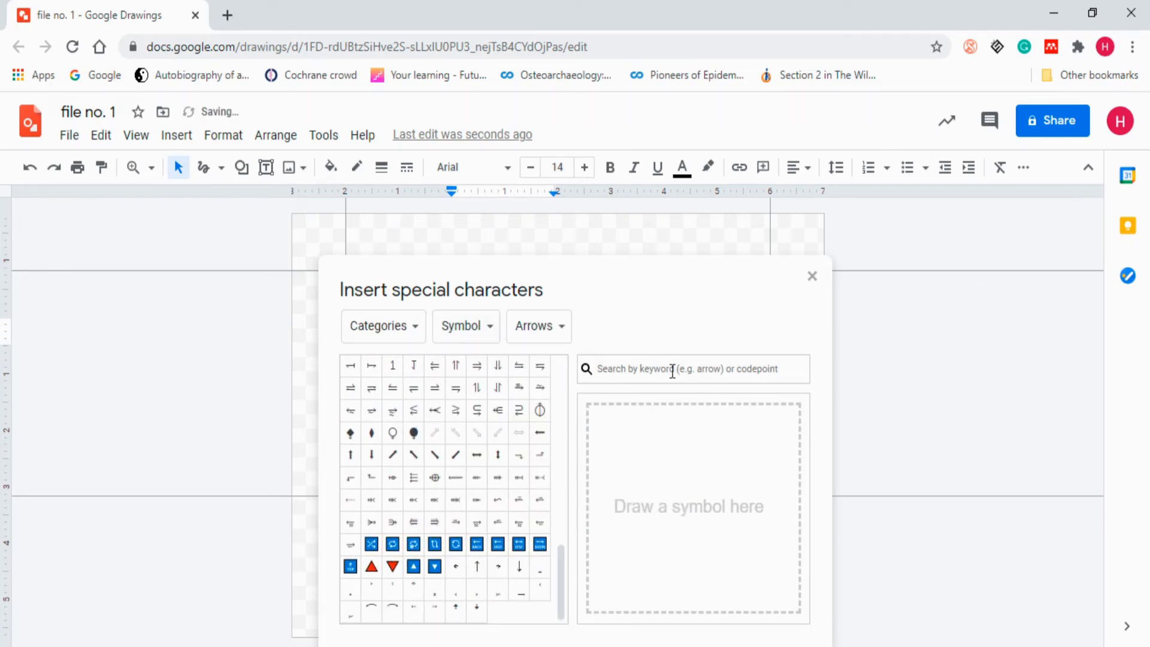
left_click(811, 277)
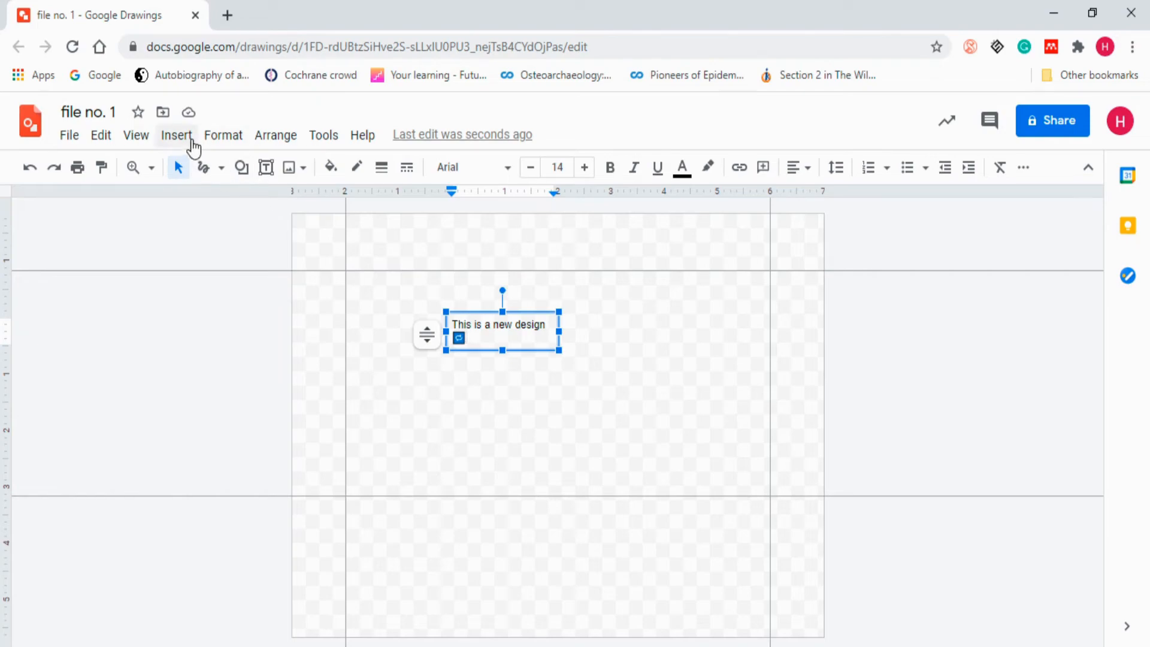
left_click(186, 137)
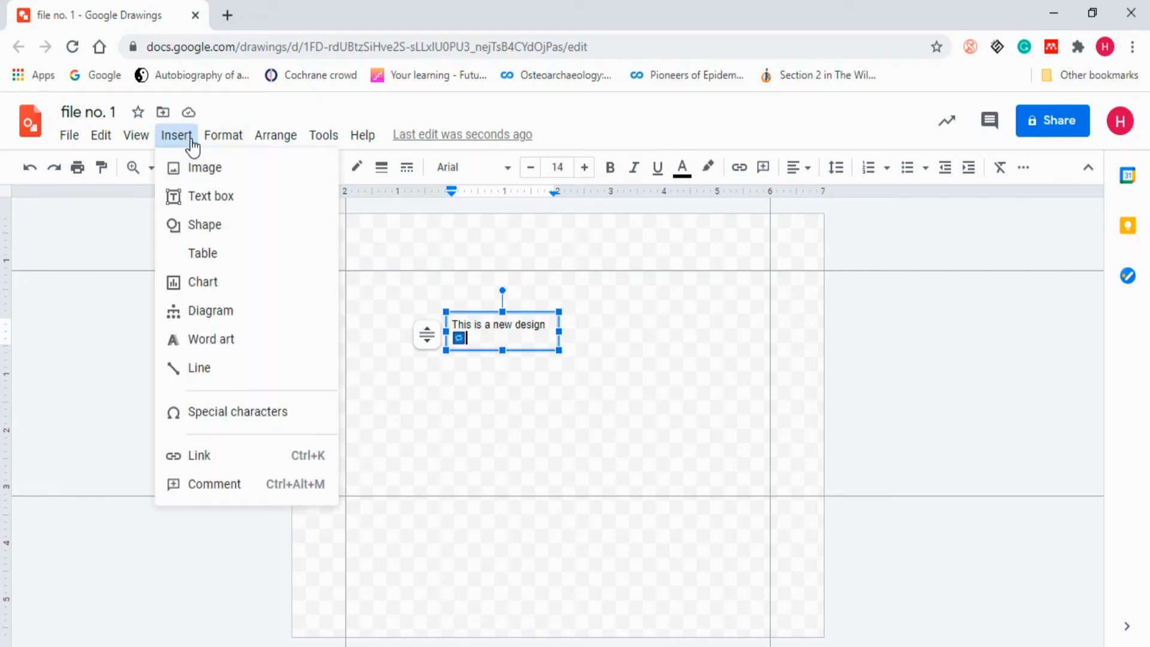
left_click(218, 465)
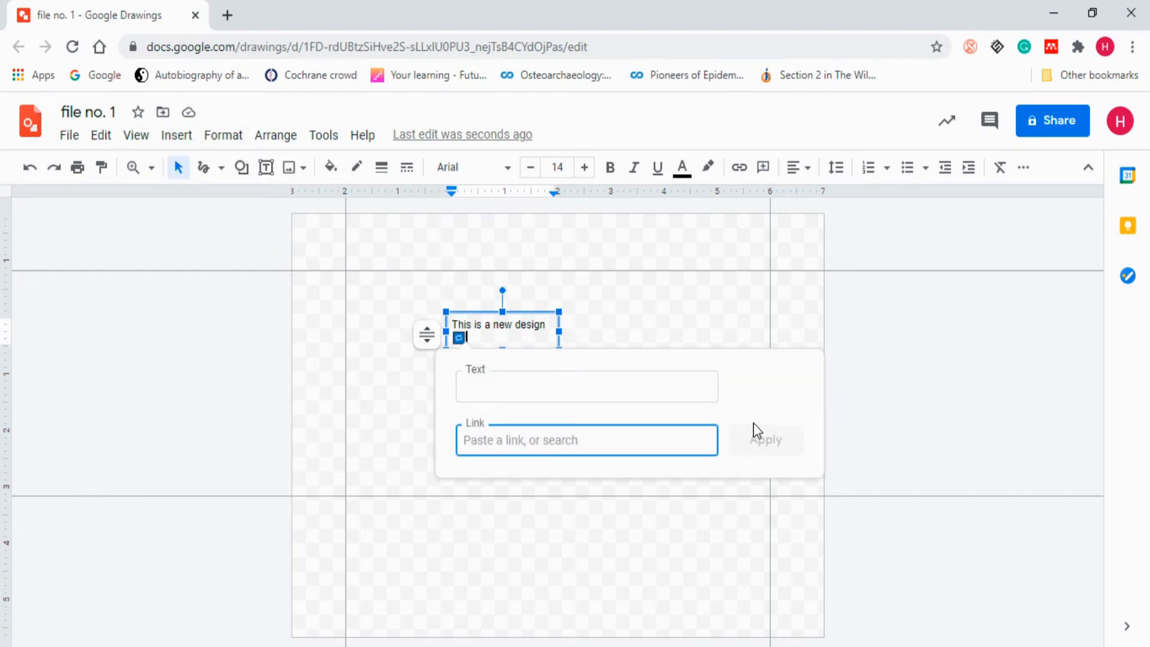
type("goggle")
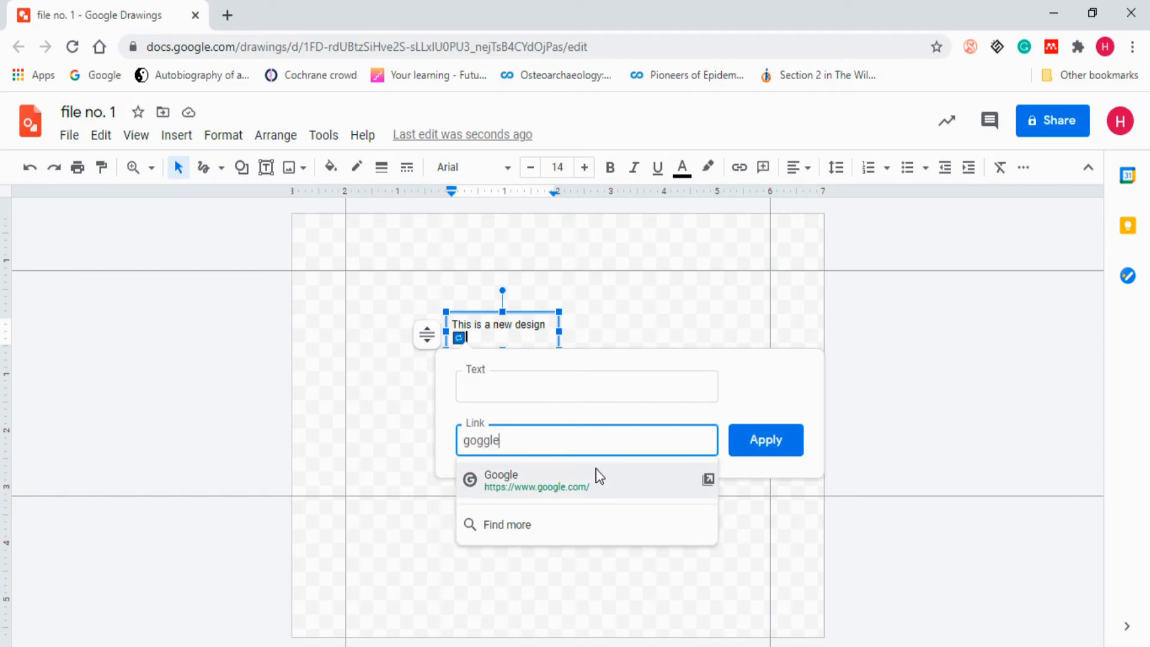
left_click(605, 478)
left_click(781, 443)
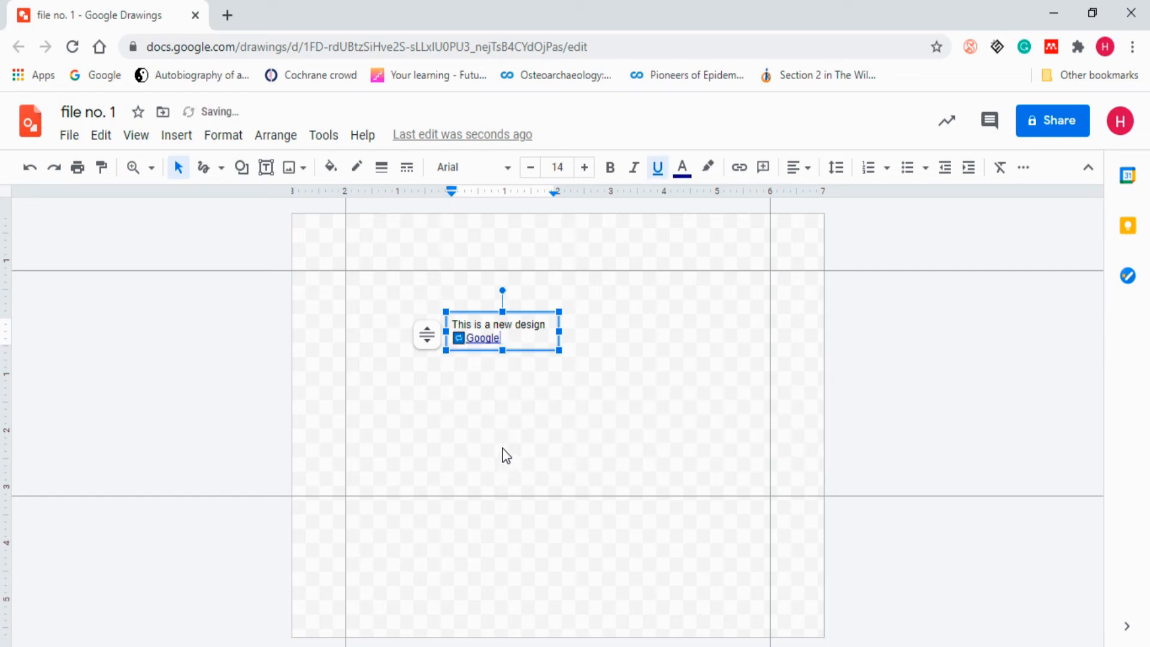
Open the Google link from the text box to test it, and close the web page again.
double_click(483, 338)
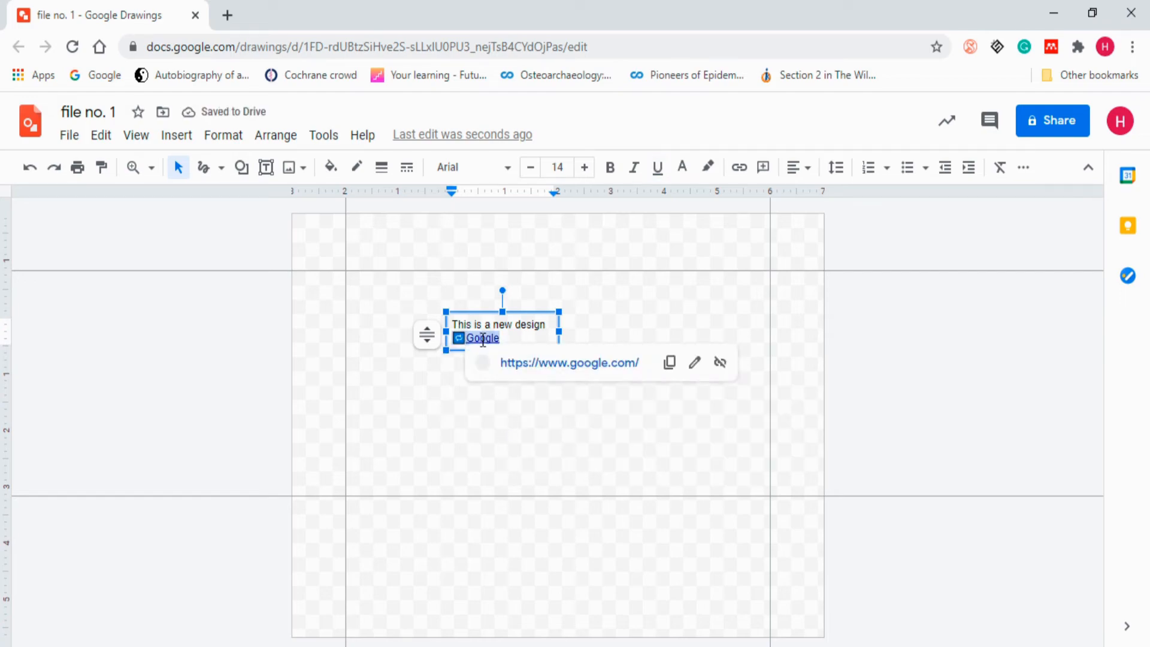
left_click(542, 366)
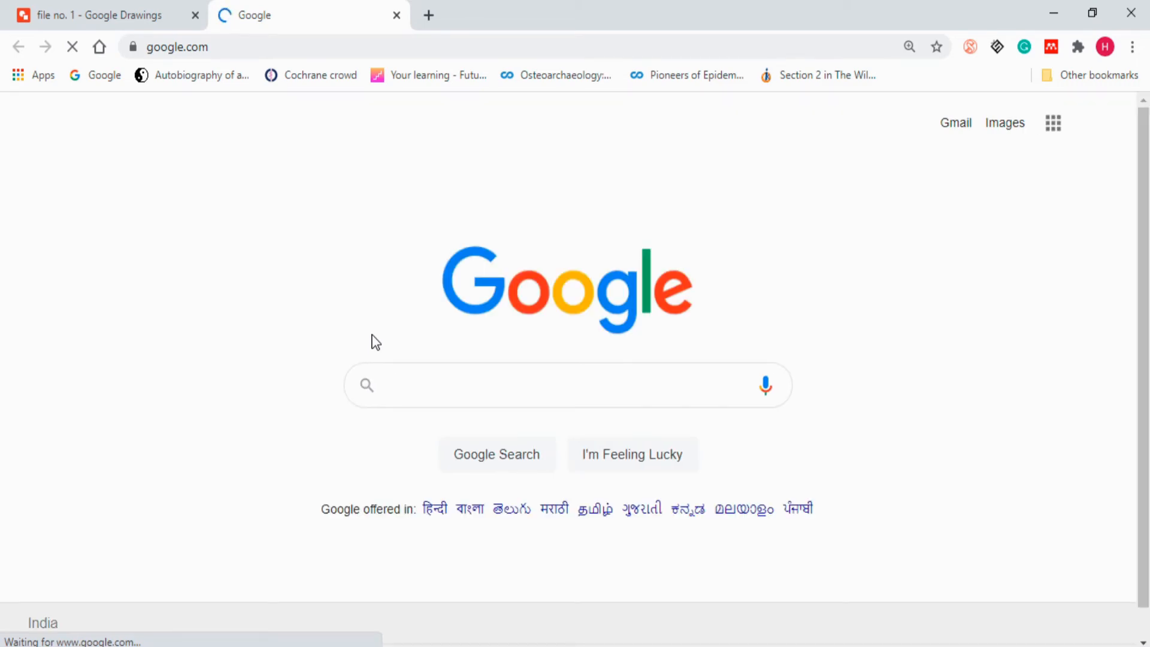
left_click(397, 16)
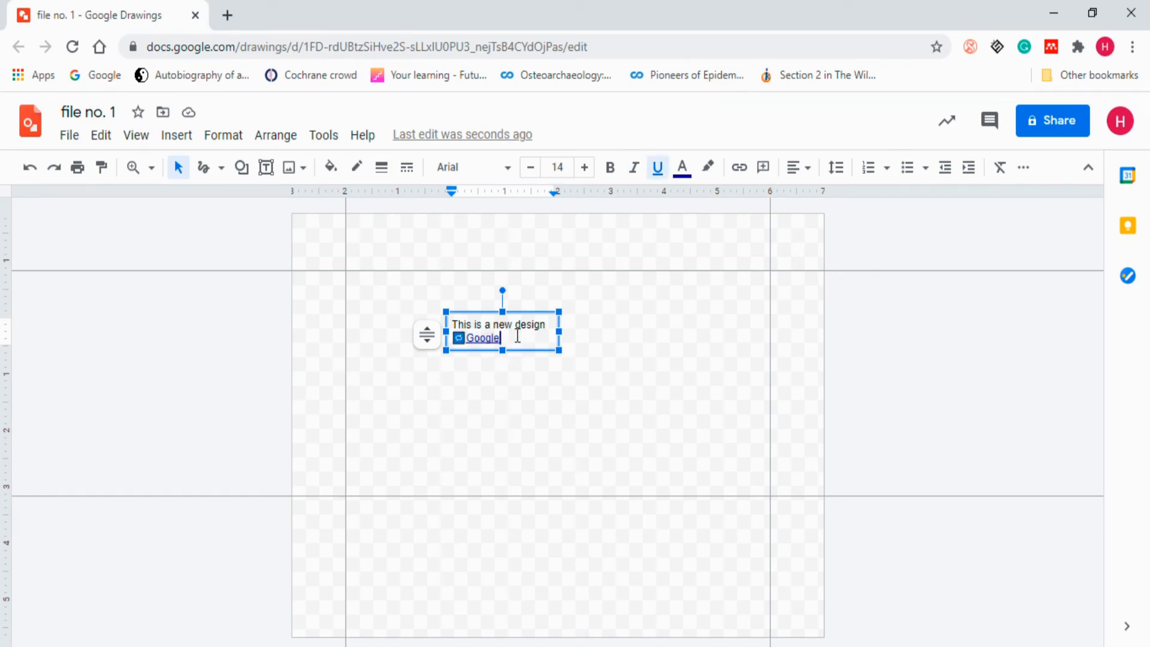
Delete the Google link and the arrow symbol from the text box, keeping only "This is a new design".
key("BackSpace")
key("BackSpace")
key("BackSpace")
key("BackSpace")
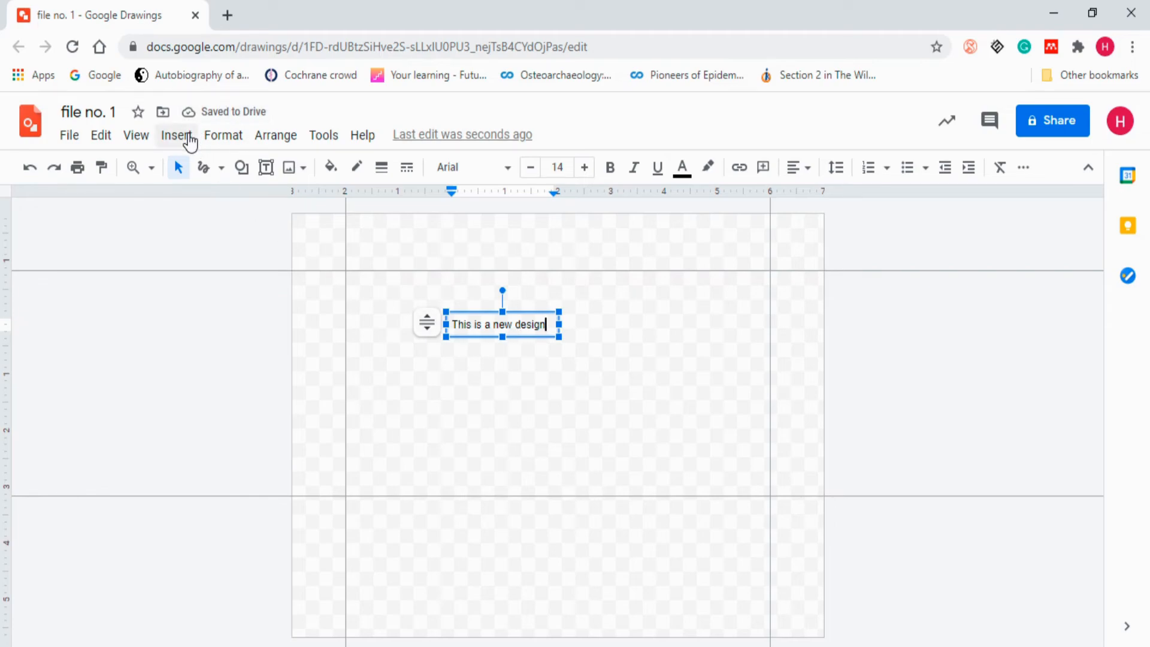
Add the comment "add more descrition" to the word "design" in the text box and mark it as resolved.
left_click(188, 140)
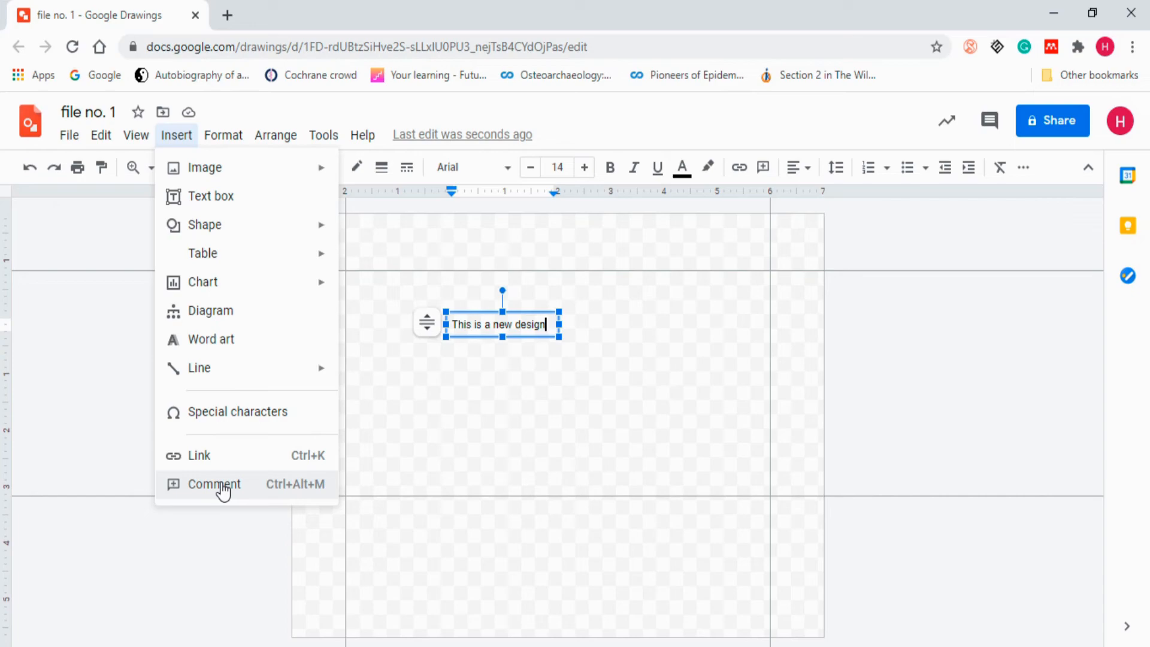
left_click(215, 484)
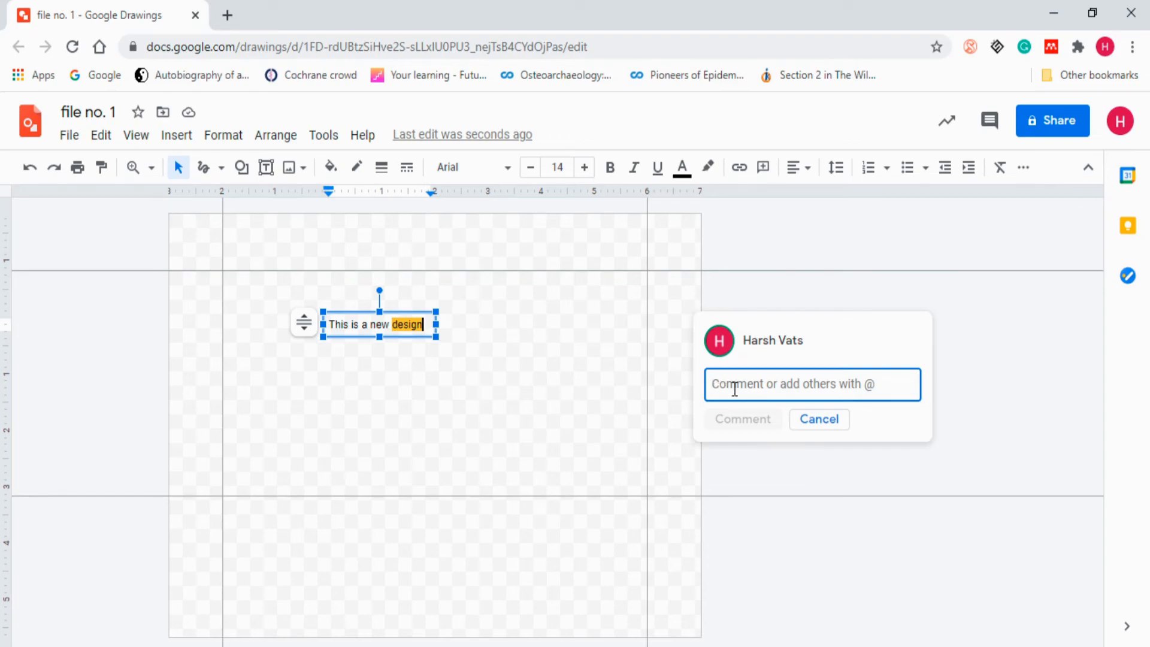
type("add more de")
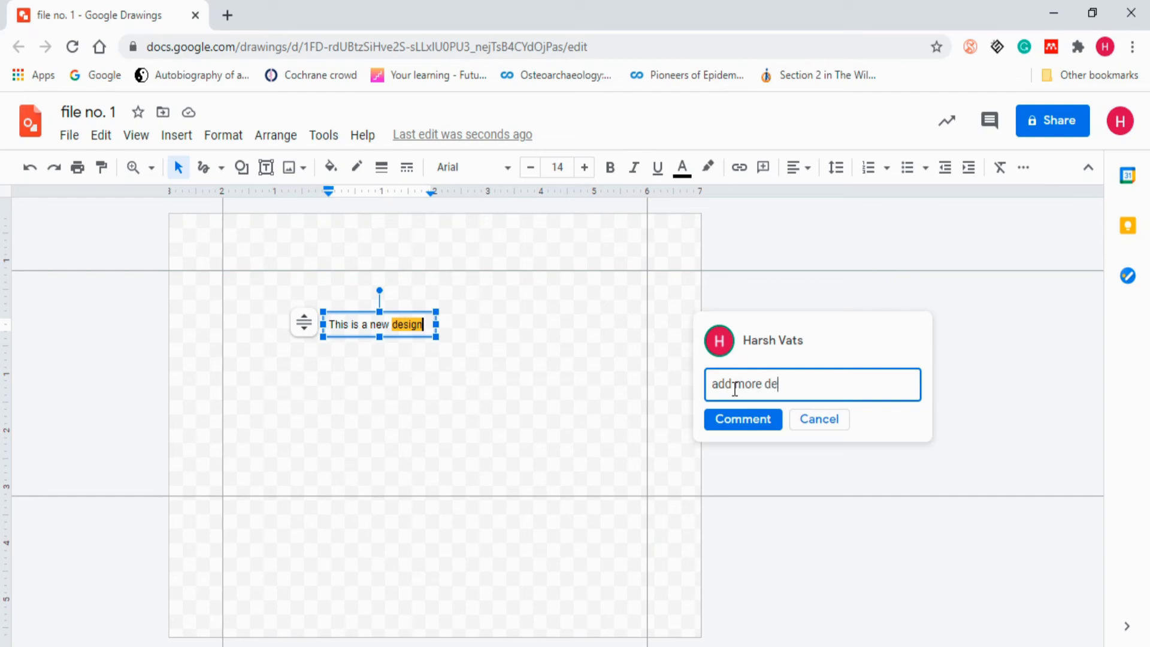
type("scrip")
key("BackSpace")
type("tion")
left_click(712, 424)
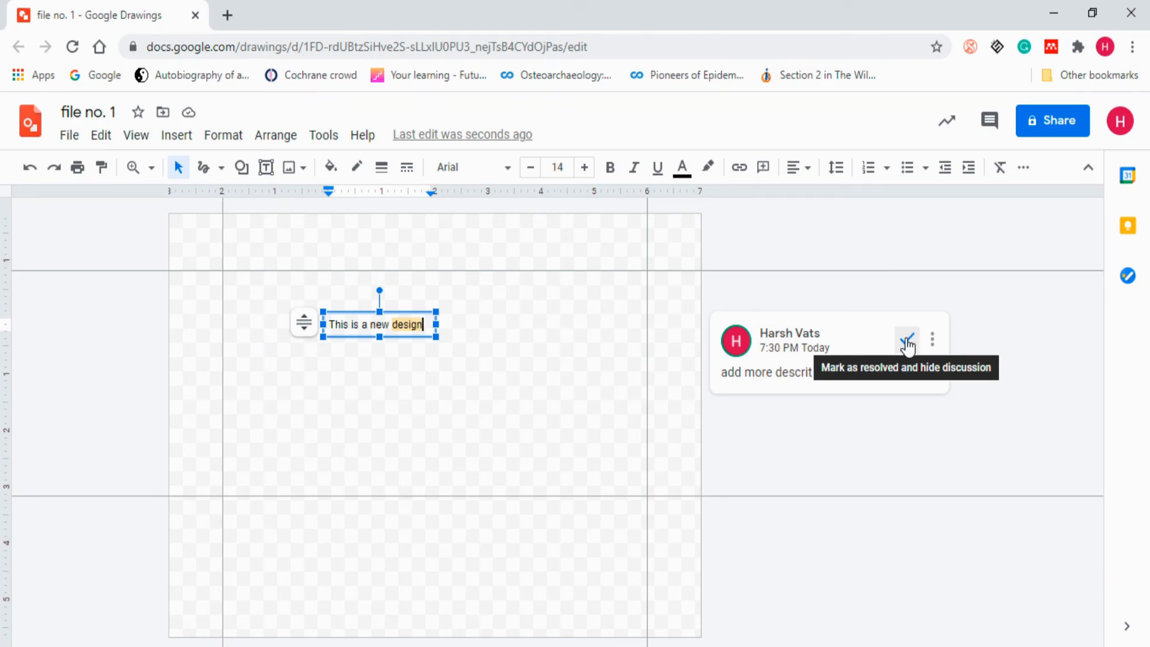
left_click(907, 342)
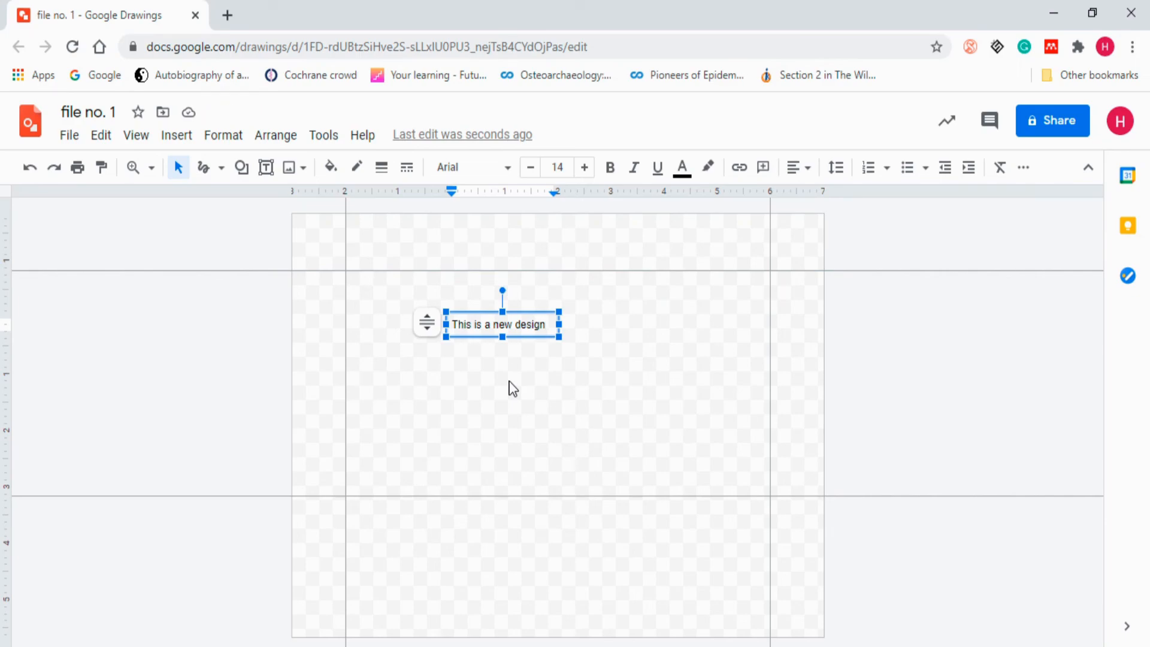
Open the list of items that can be inserted into the drawing.
left_click(181, 142)
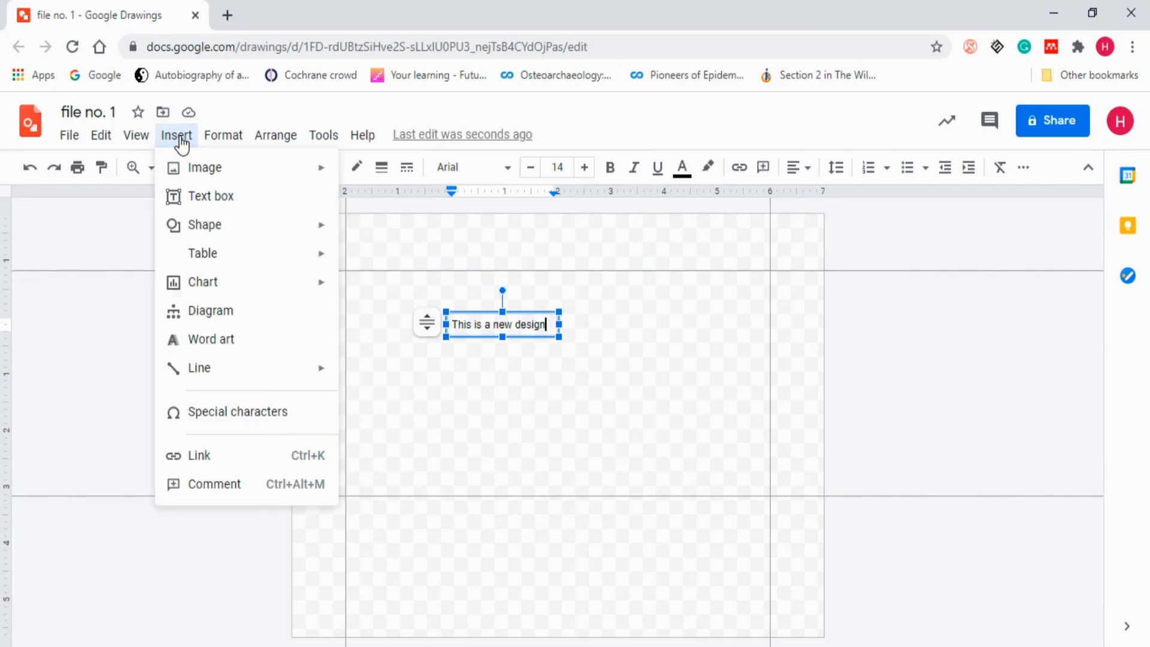